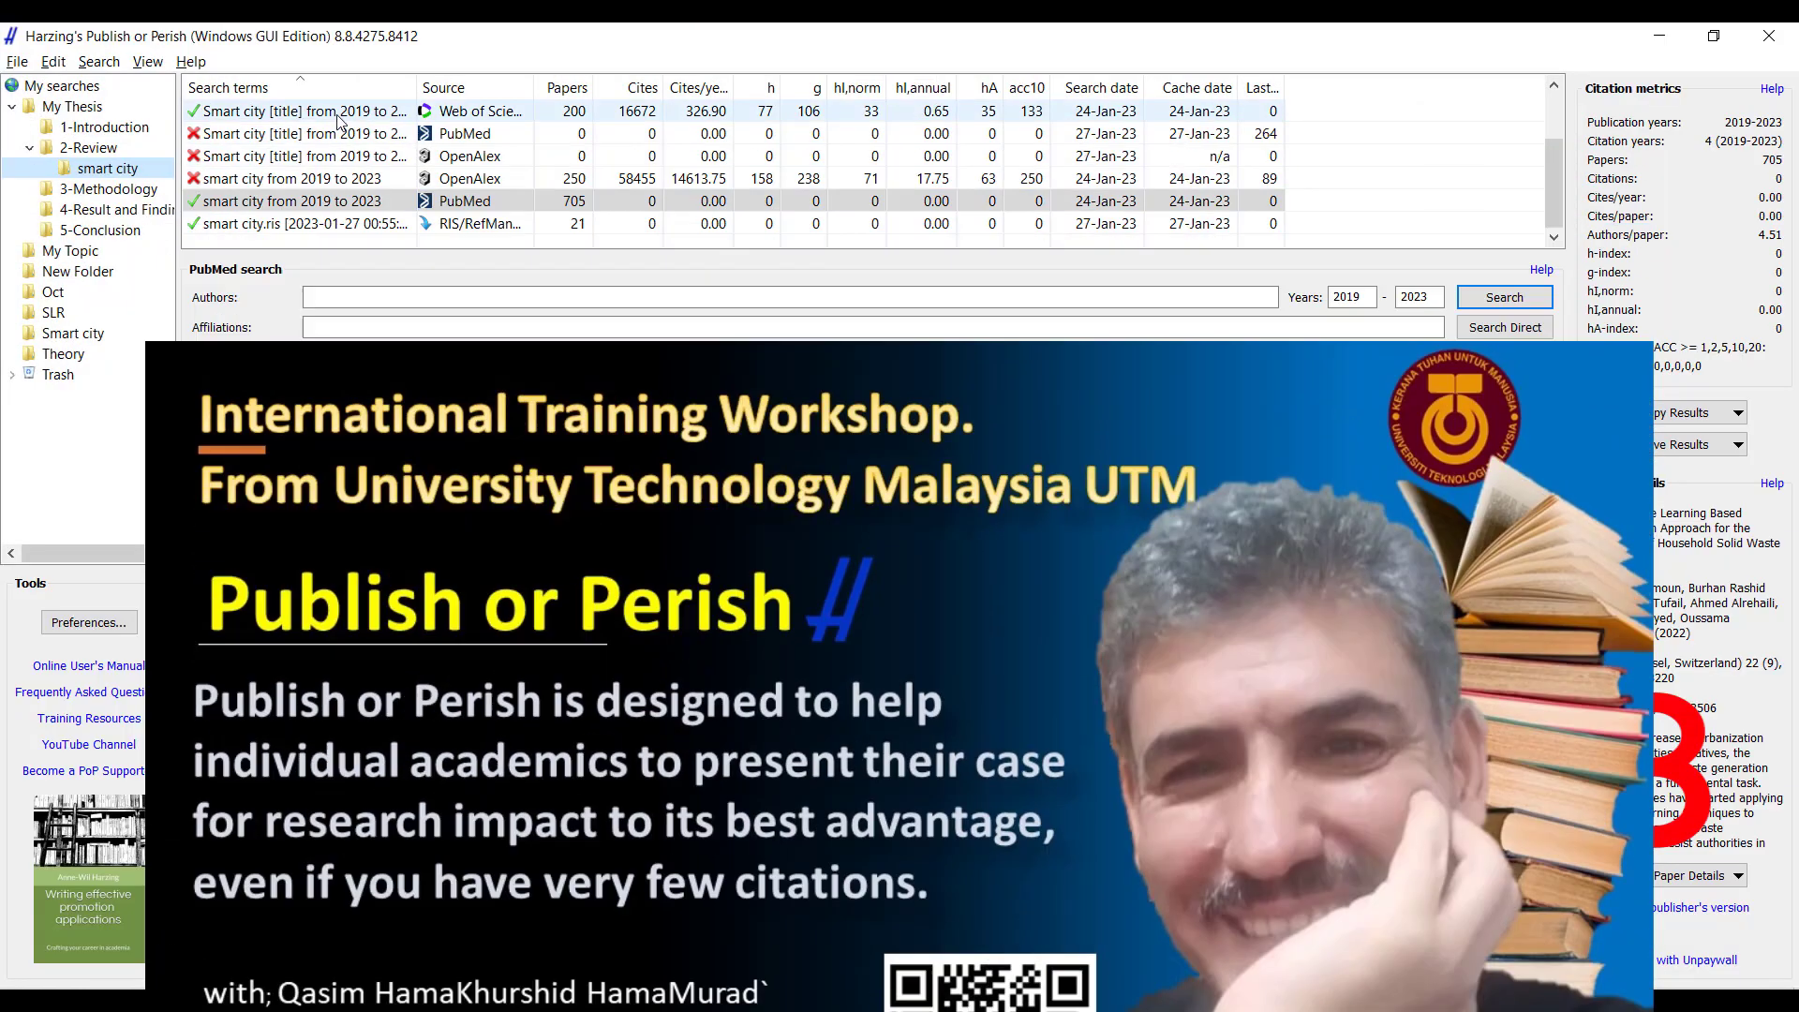
# Return to the top of the sheet with Ctrl+Home and show the Insert ribbon
pyautogui.click(339, 112)
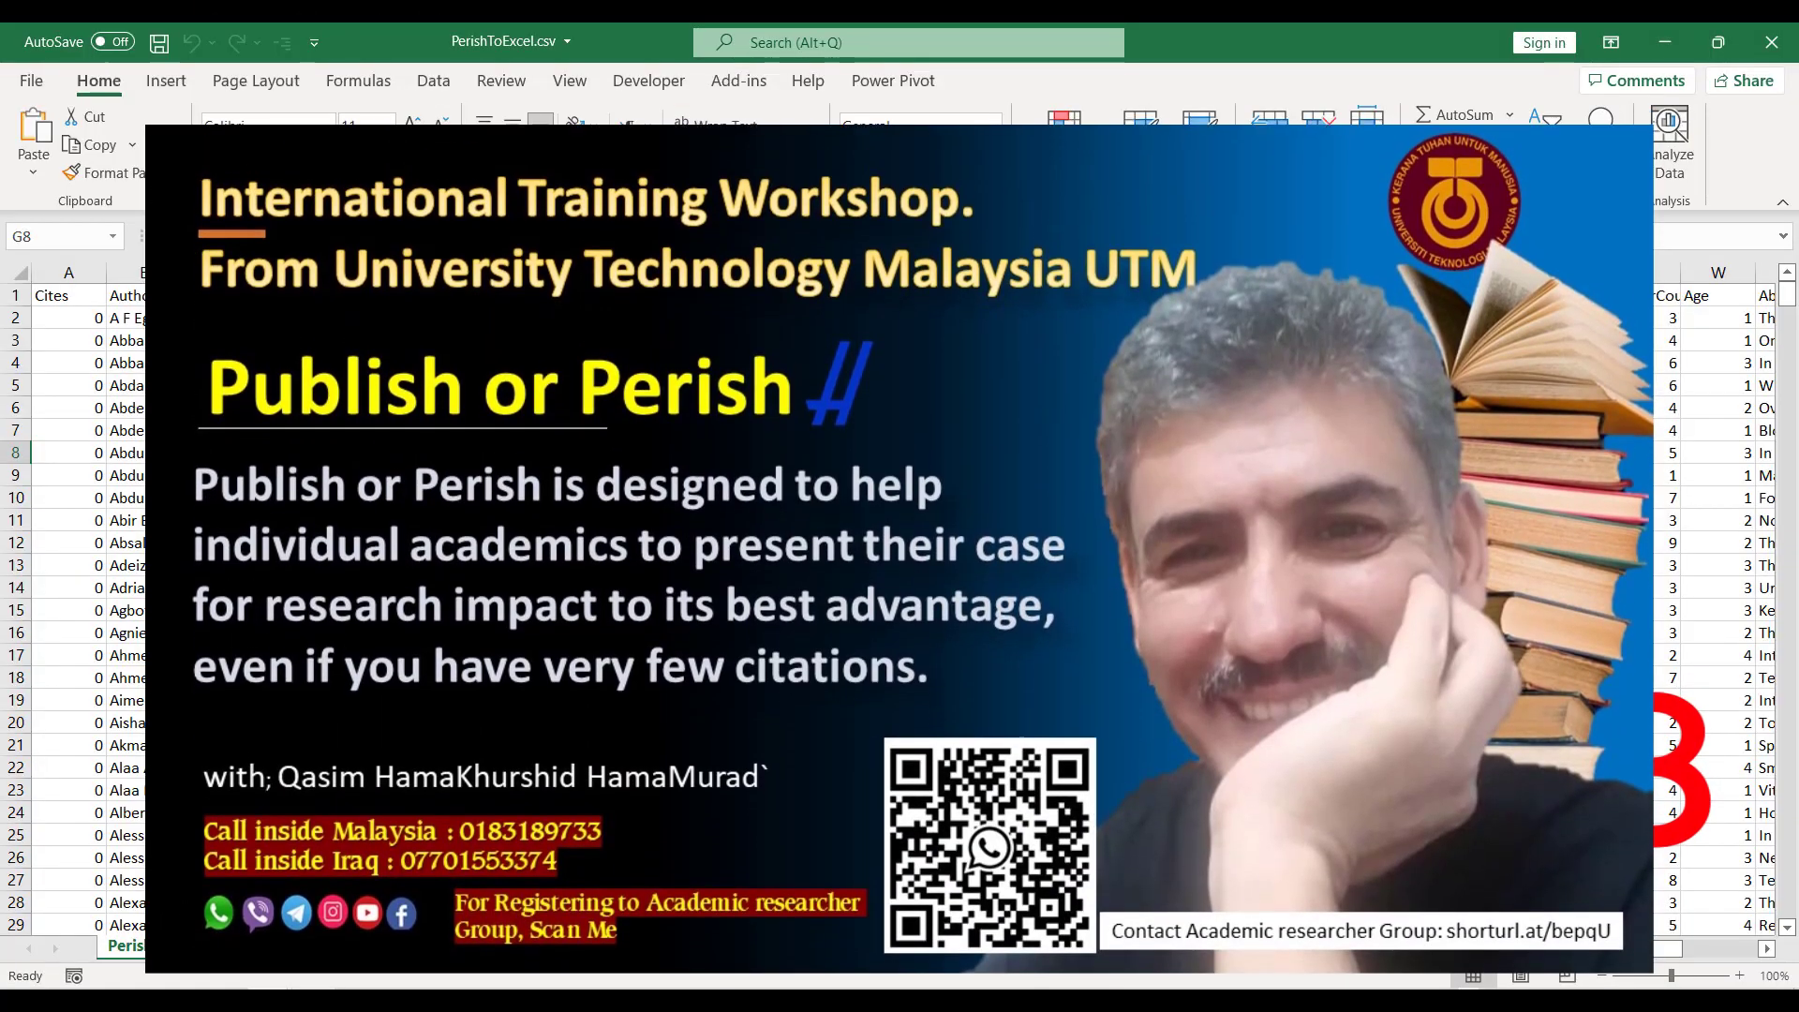
pyautogui.scroll(-15, 503, 633)
pyautogui.scroll(-6, 503, 634)
pyautogui.scroll(-4, 503, 634)
pyautogui.keyDown('ctrl'); pyautogui.scroll(-2, 504, 627); pyautogui.keyUp('ctrl')
pyautogui.keyDown('ctrl'); pyautogui.scroll(-2, 503, 627); pyautogui.keyUp('ctrl')
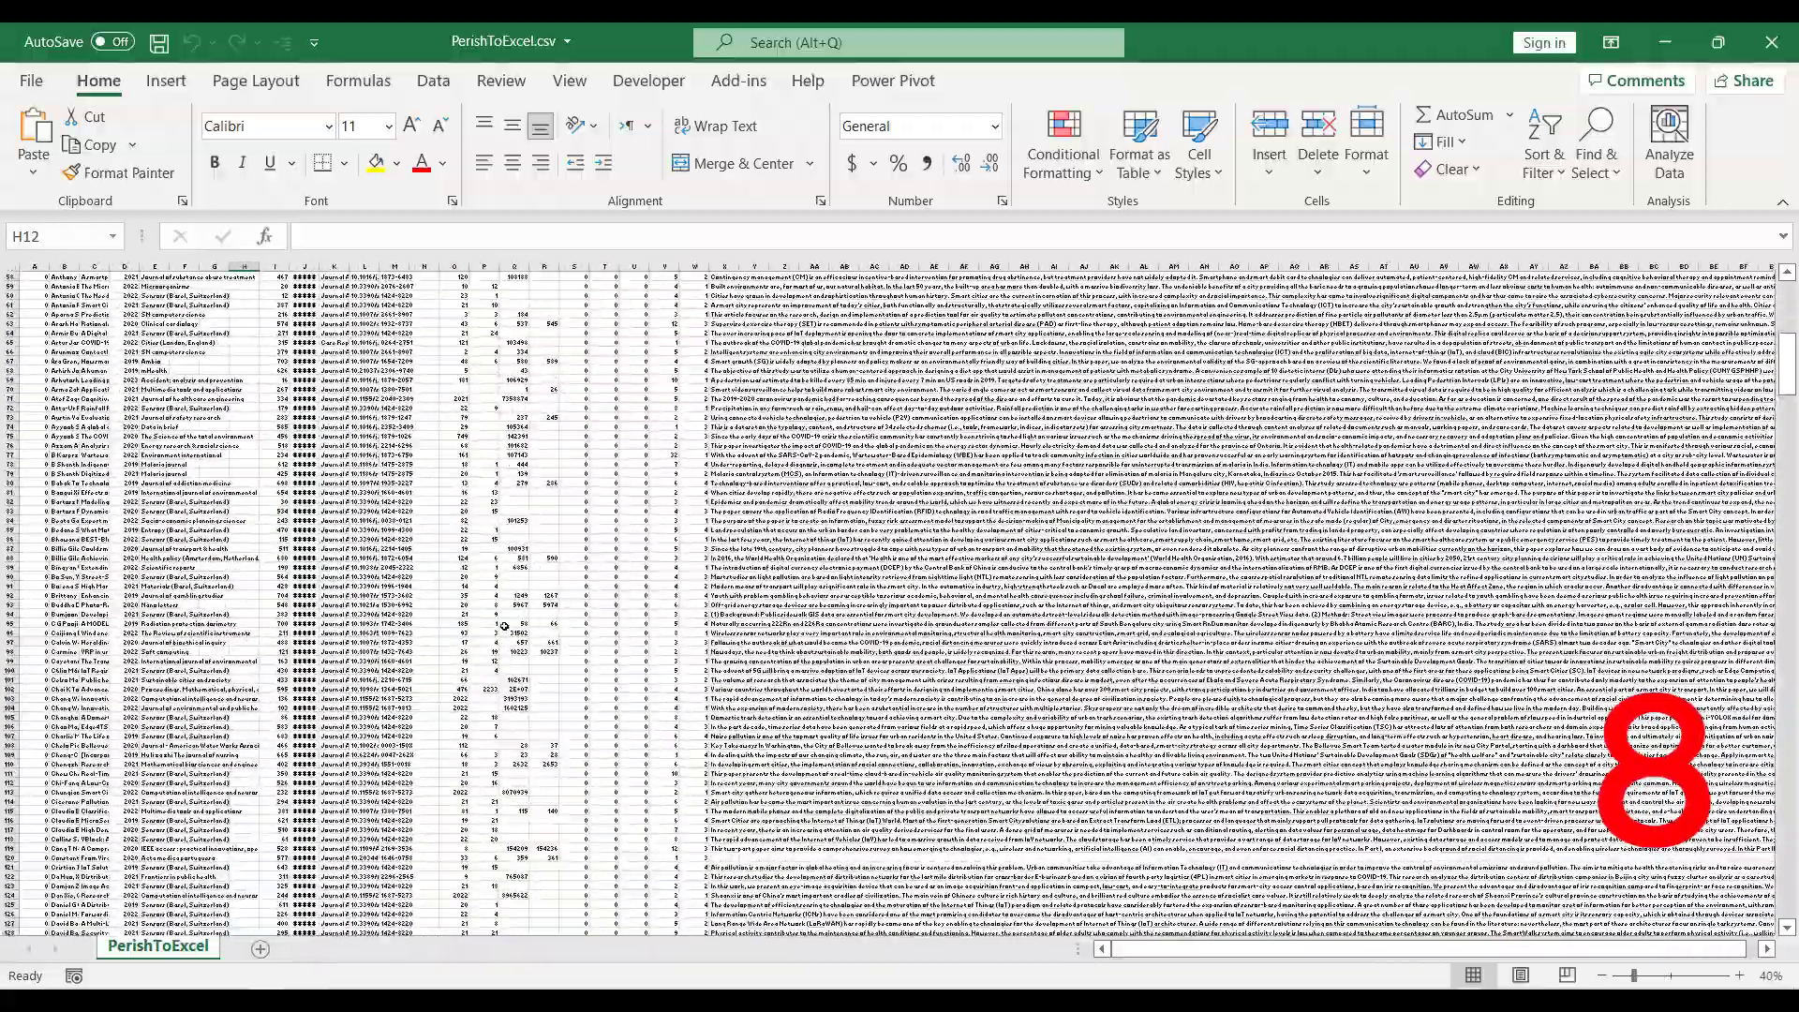
pyautogui.scroll(5, 535, 597)
pyautogui.scroll(5, 534, 598)
pyautogui.scroll(5, 528, 563)
pyautogui.scroll(5, 517, 502)
pyautogui.keyDown('ctrl'); pyautogui.scroll(2, 518, 502); pyautogui.keyUp('ctrl')
pyautogui.keyDown('ctrl'); pyautogui.scroll(1, 517, 502); pyautogui.keyUp('ctrl')
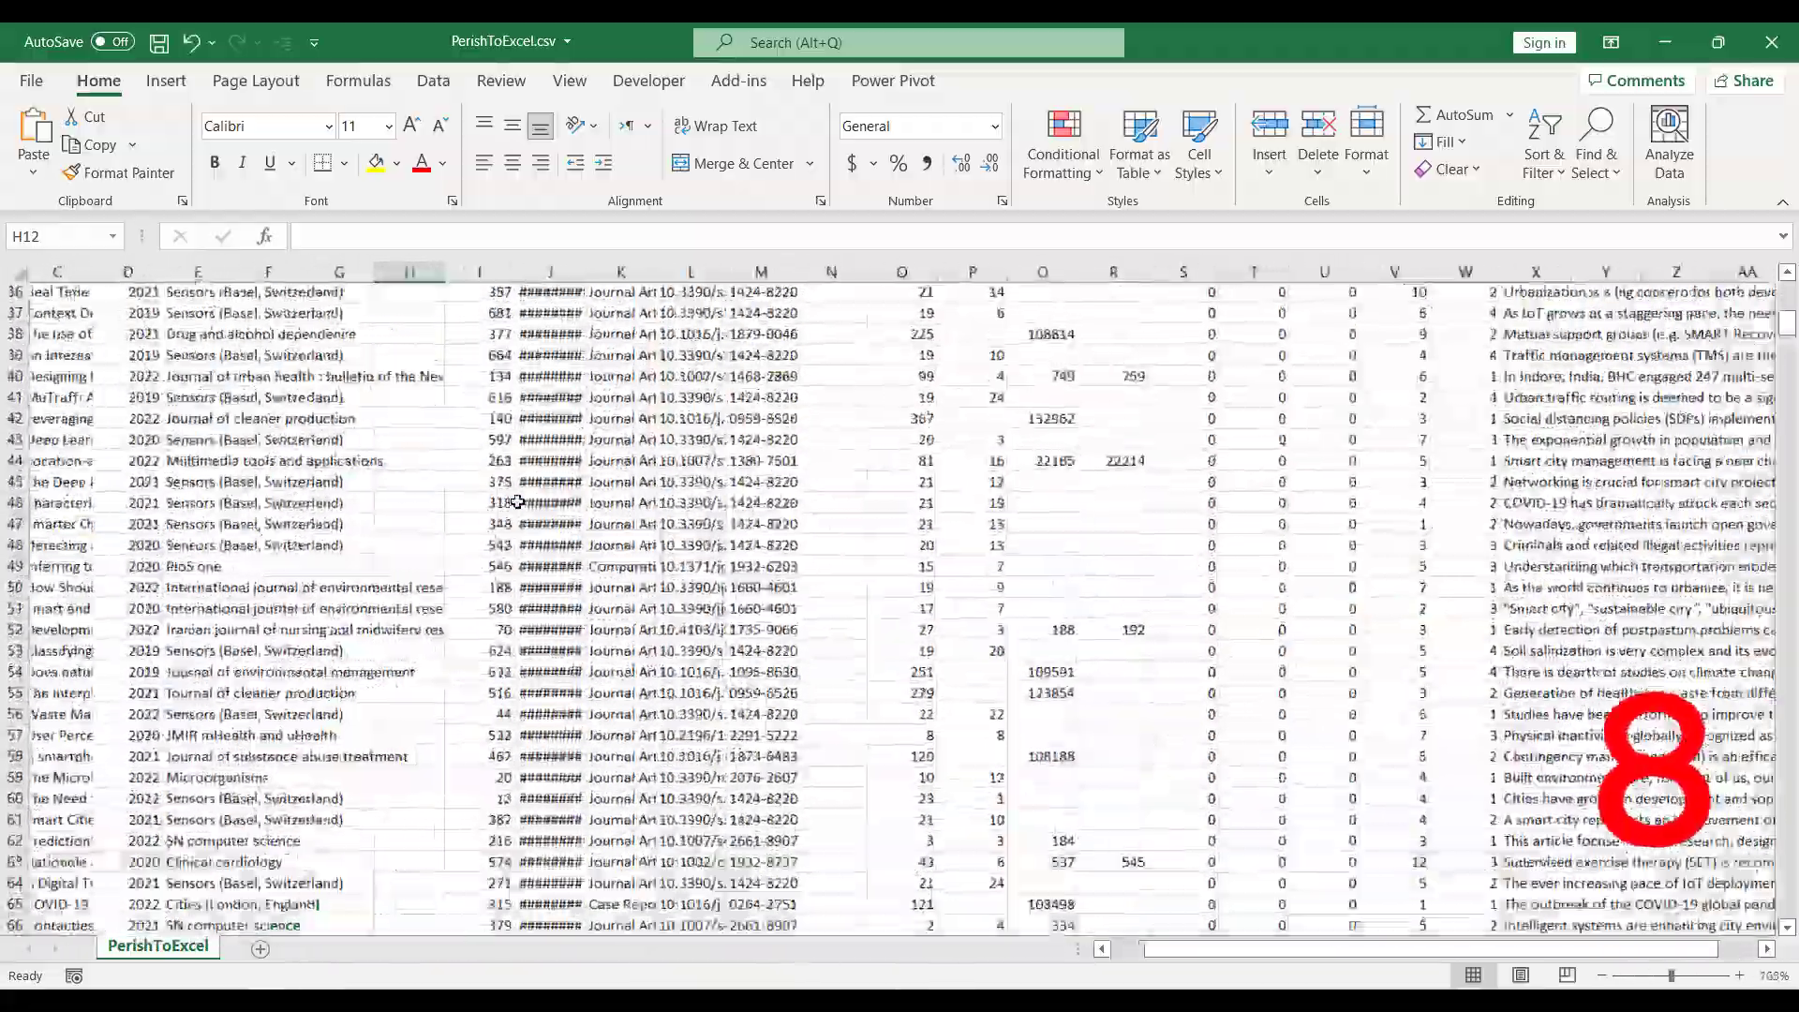
pyautogui.keyDown('ctrl'); pyautogui.scroll(1, 518, 502); pyautogui.keyUp('ctrl')
pyautogui.hotkey('ctrl', 'Home')
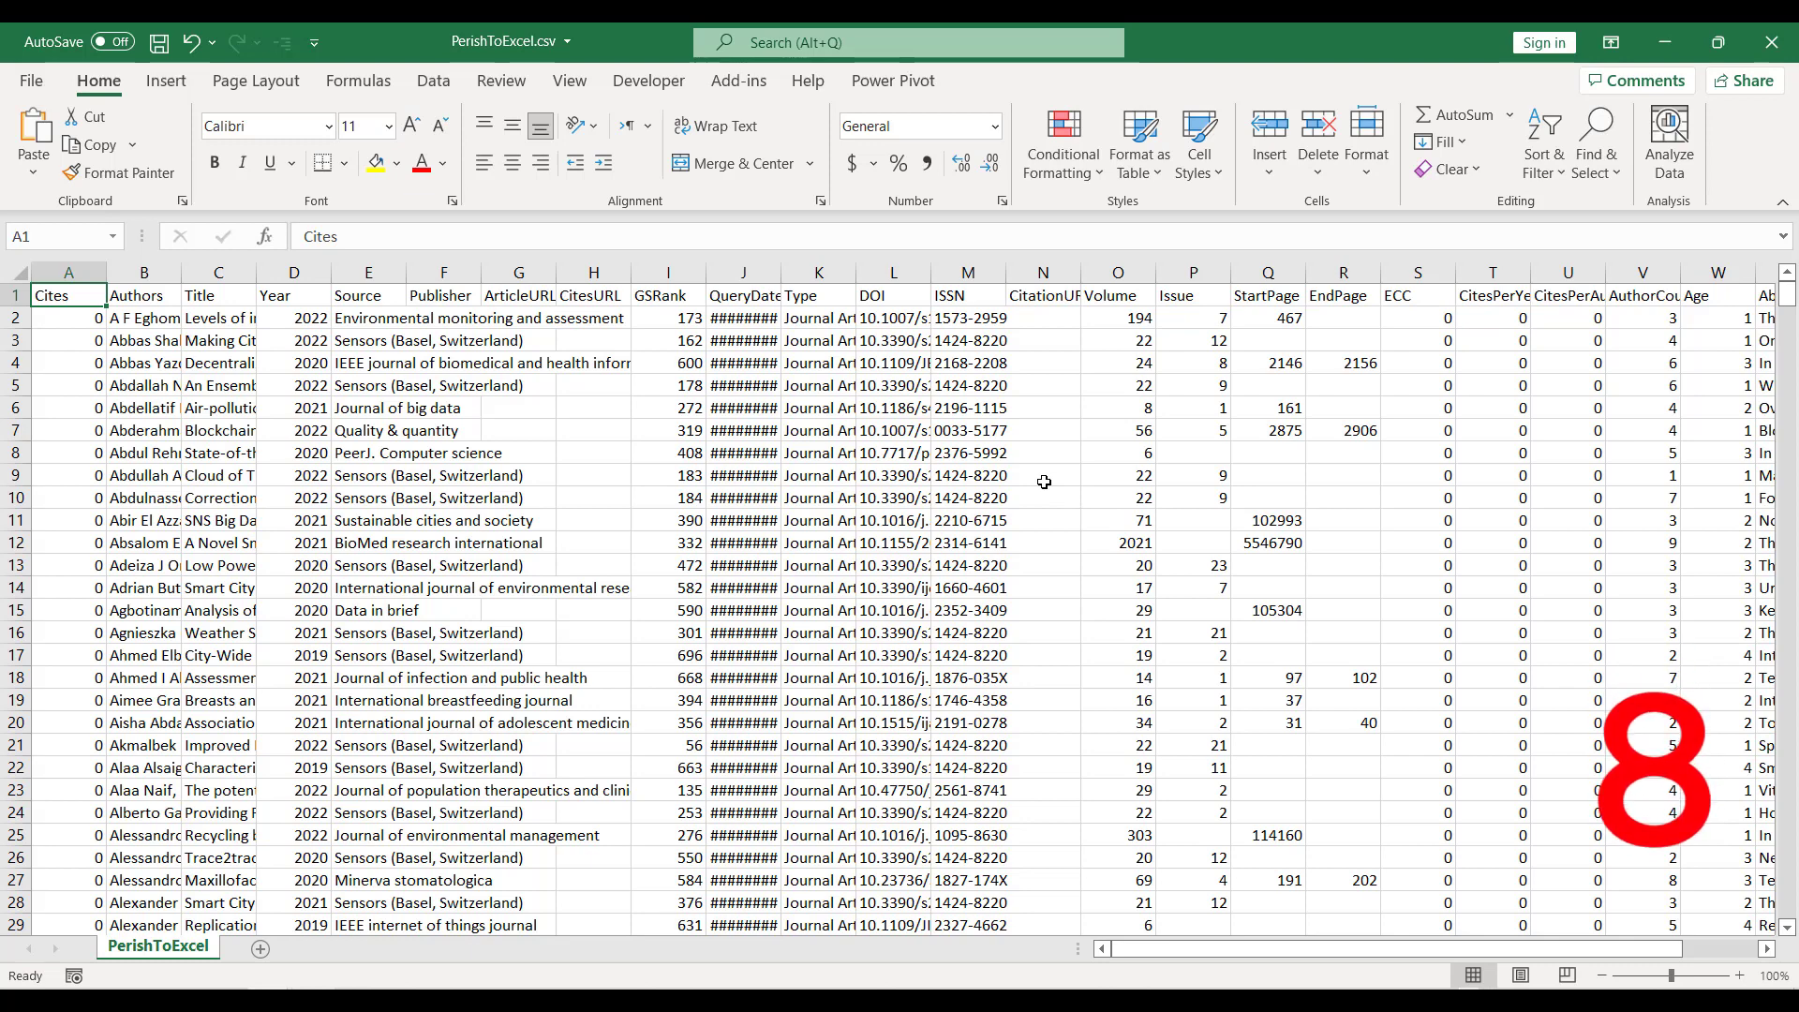
pyautogui.click(167, 81)
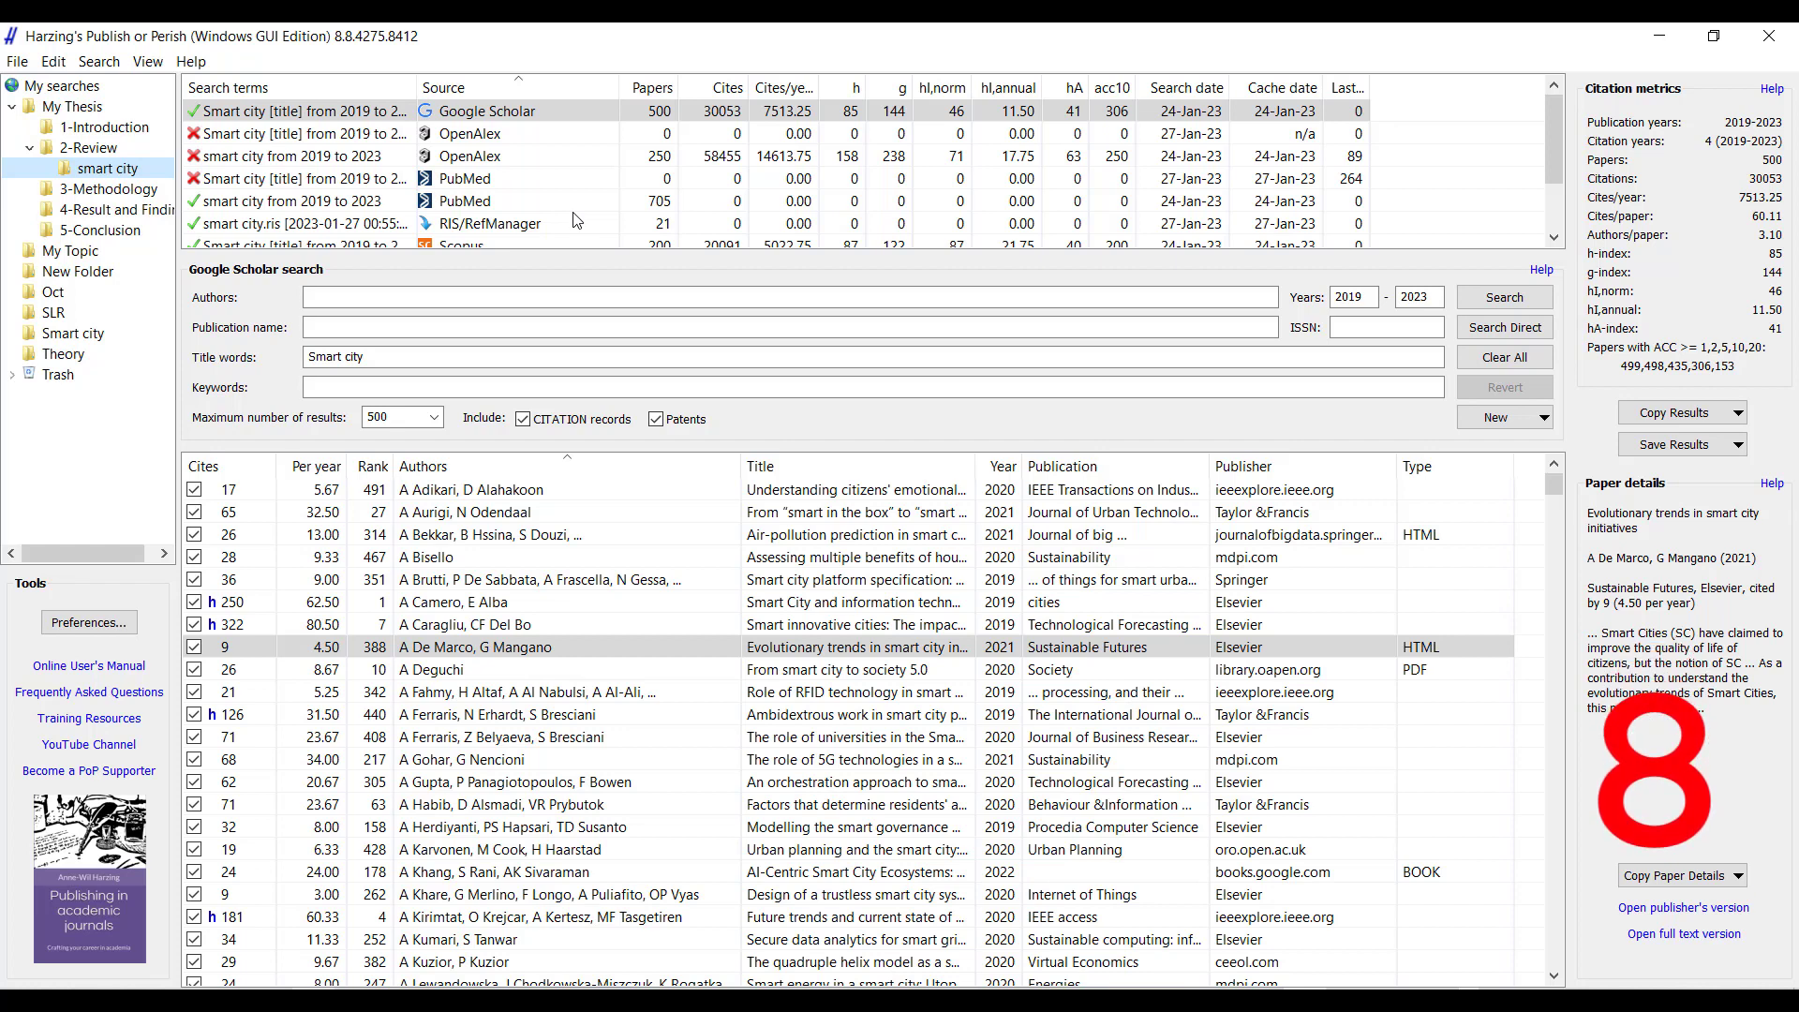
pyautogui.click(1502, 418)
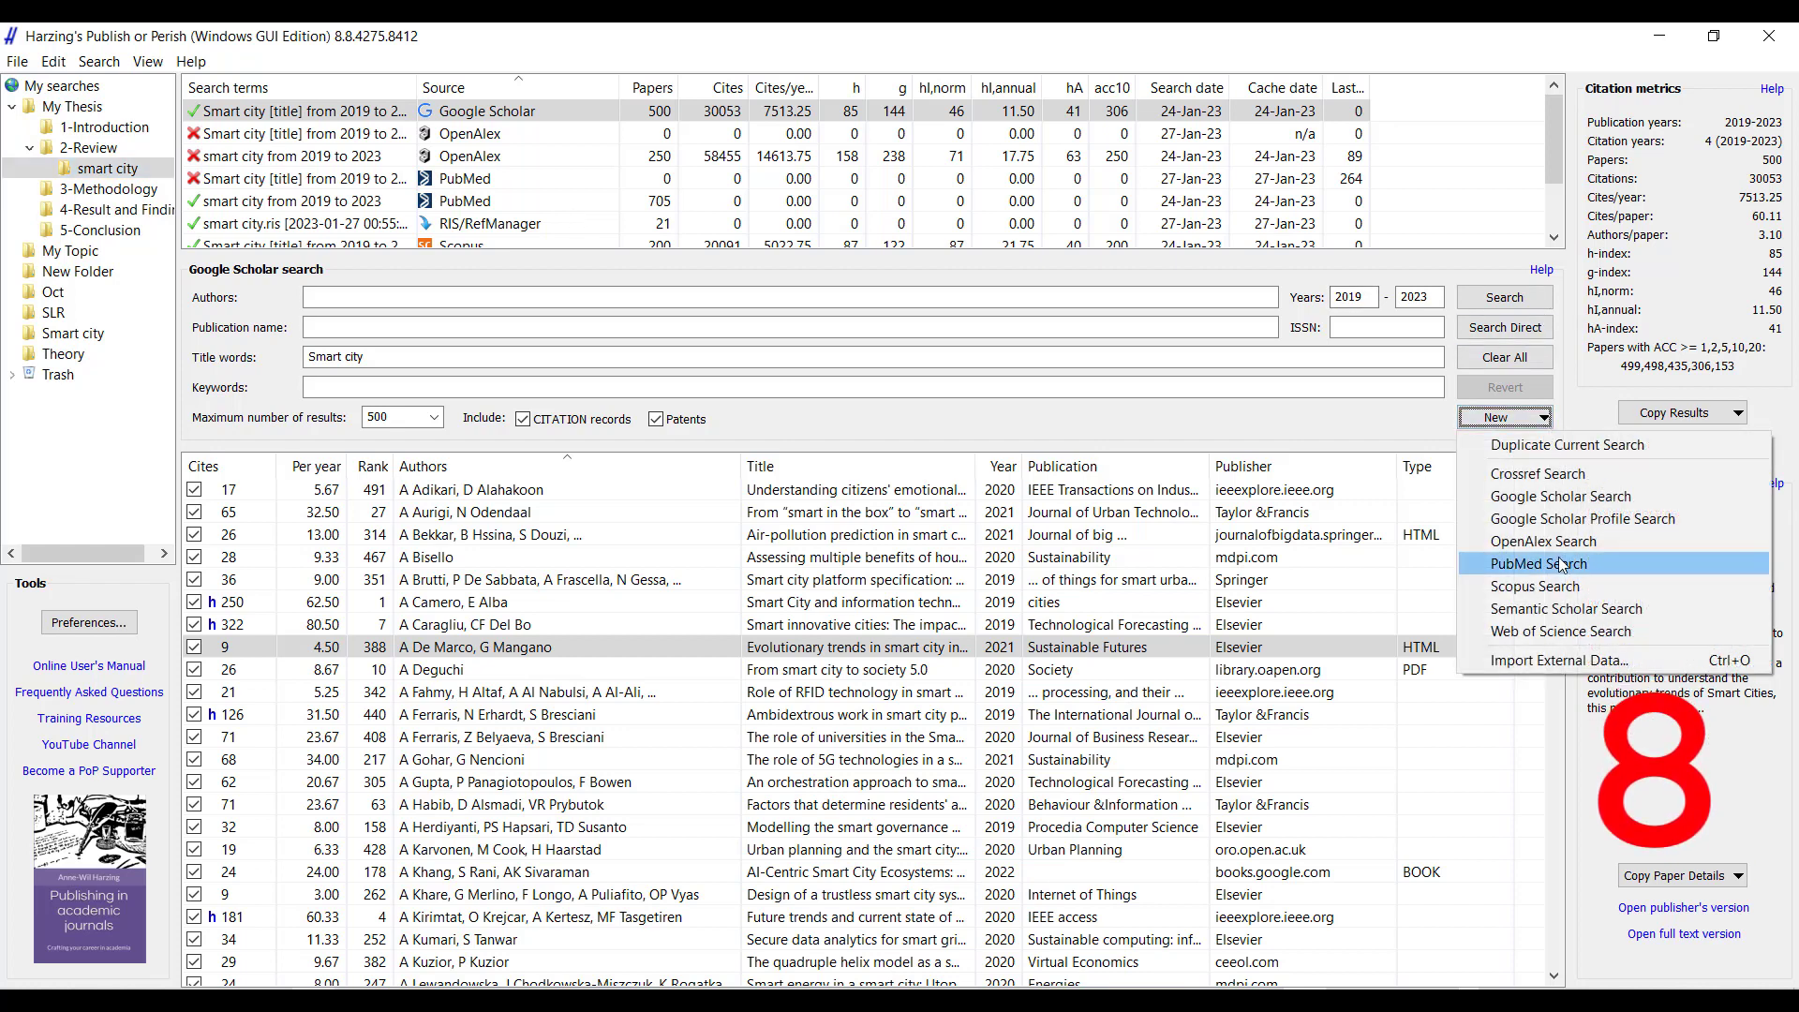
pyautogui.click(1007, 605)
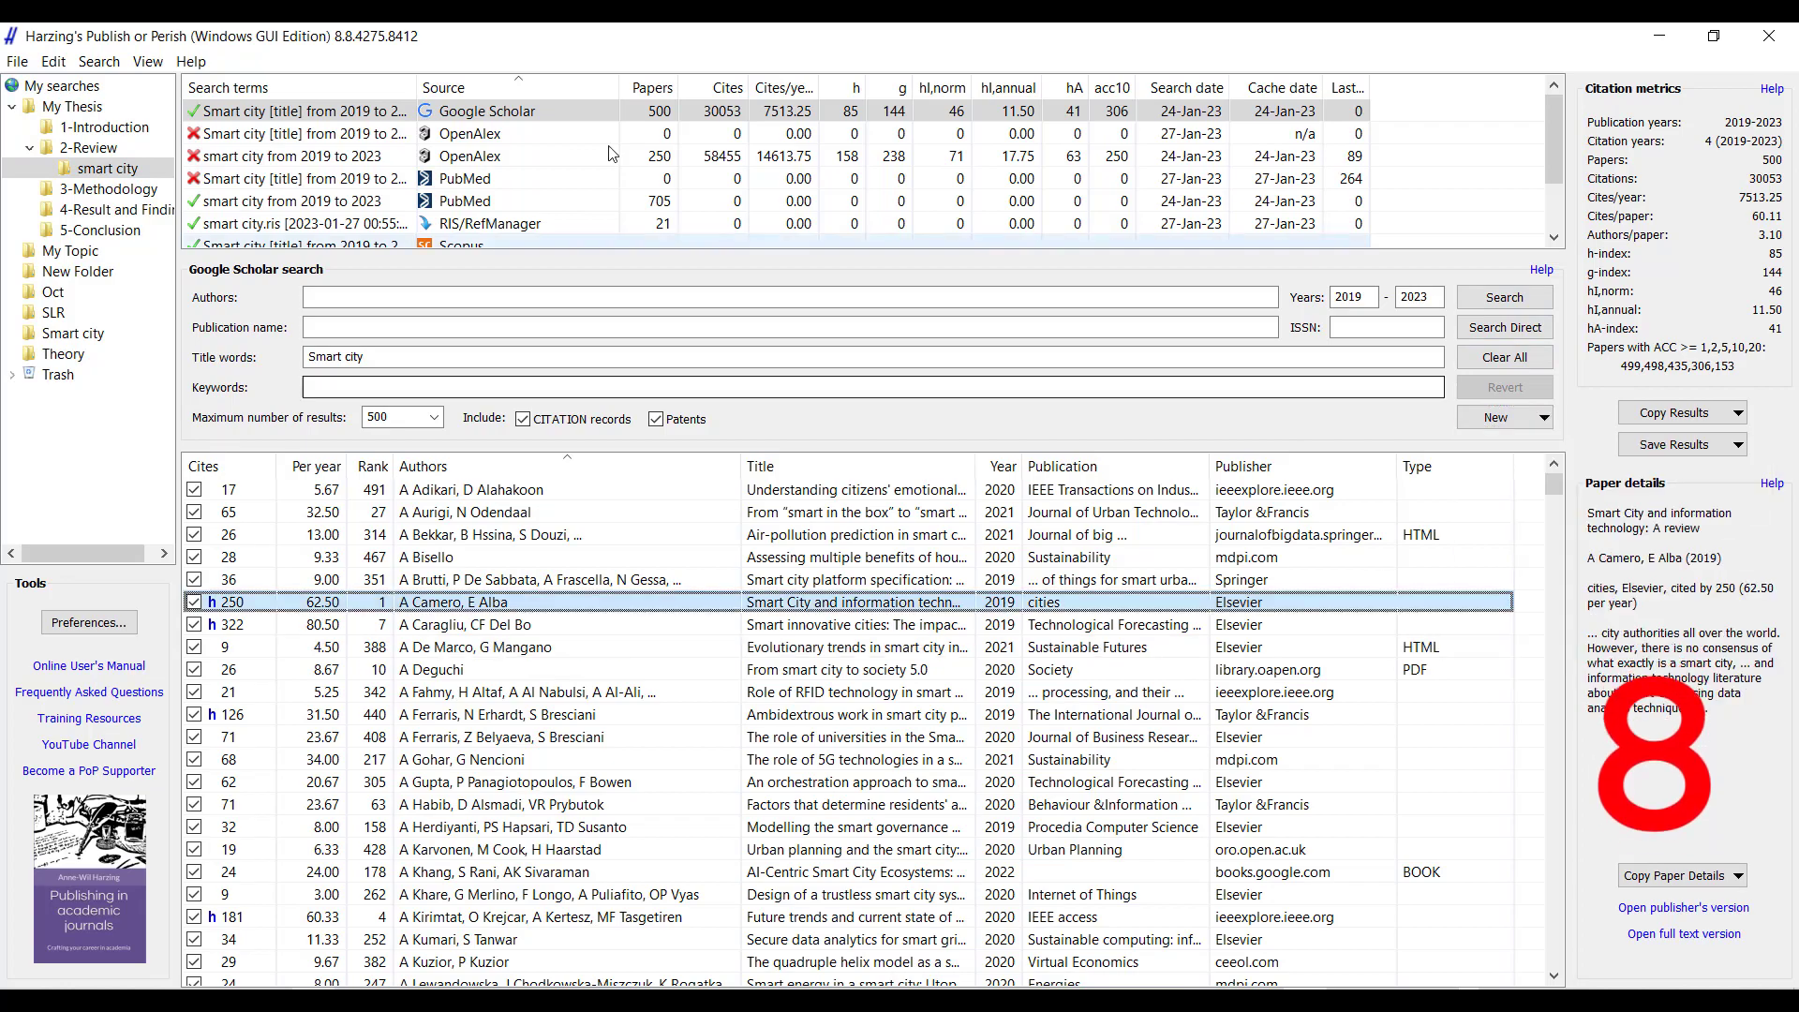
pyautogui.click(491, 119)
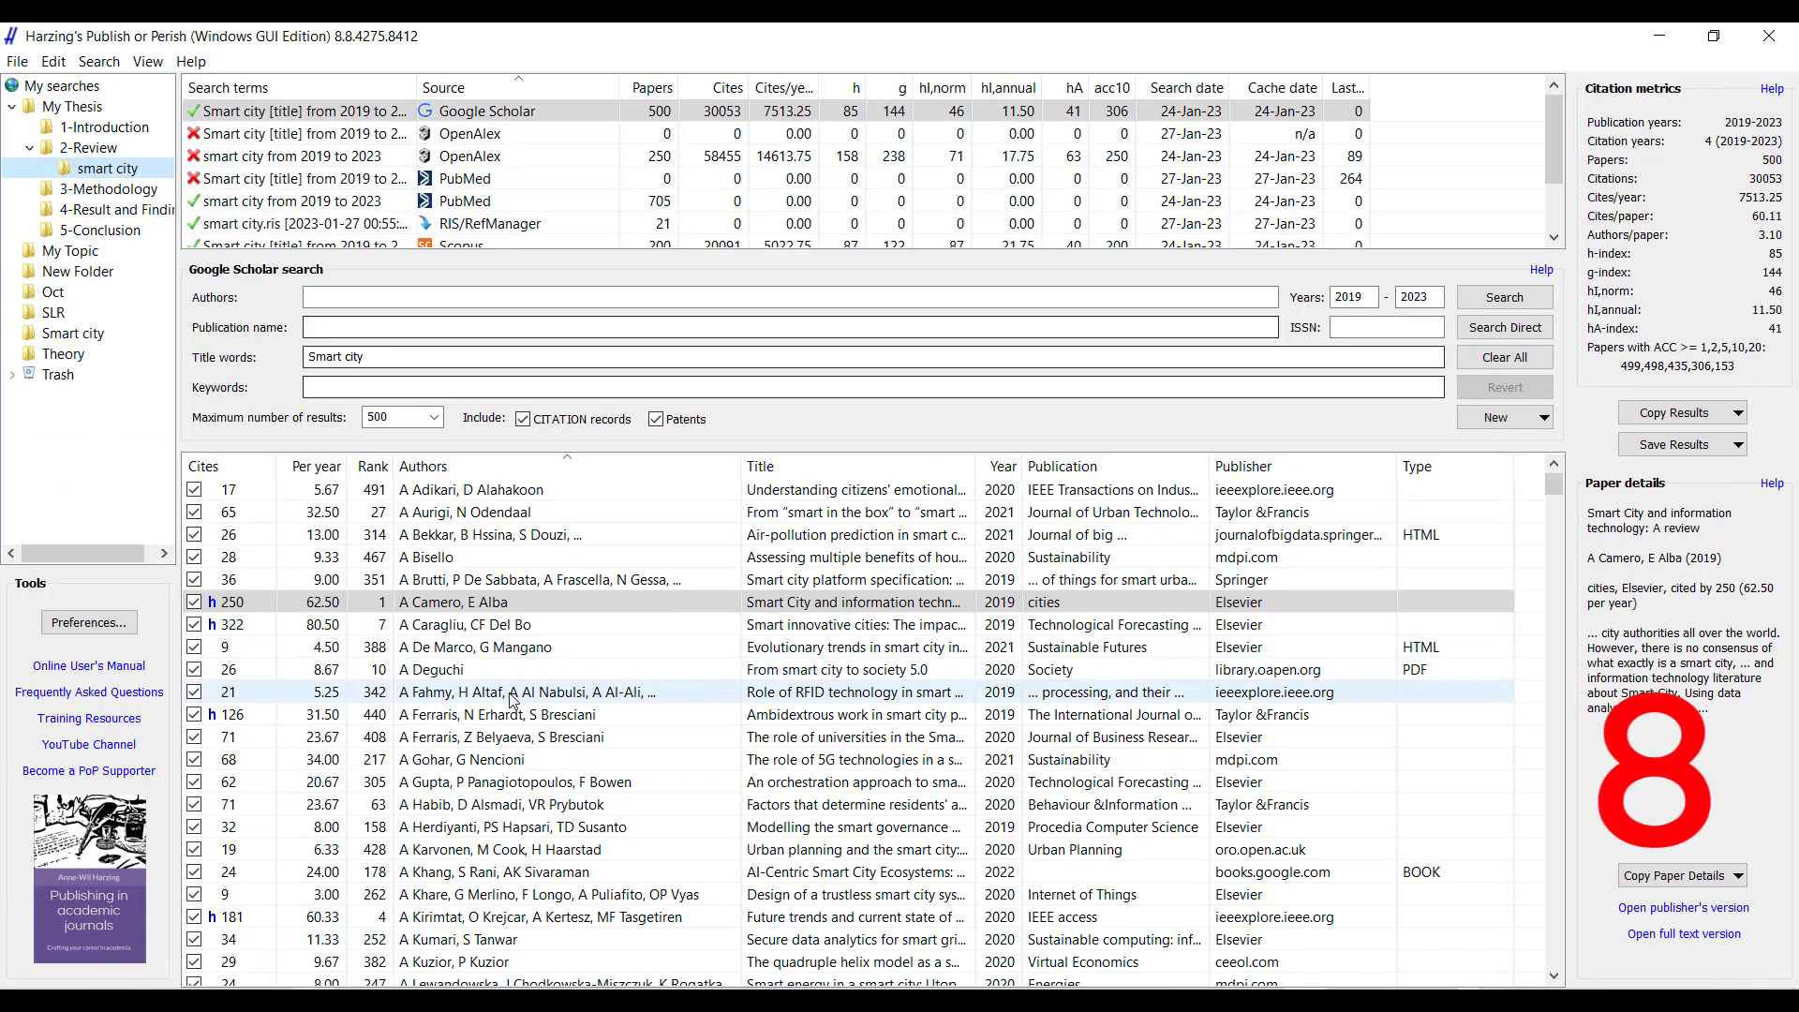
pyautogui.click(514, 692)
# Check all Google Scholar result rows and reopen the results context menu for saving
pyautogui.rightClick(487, 699)
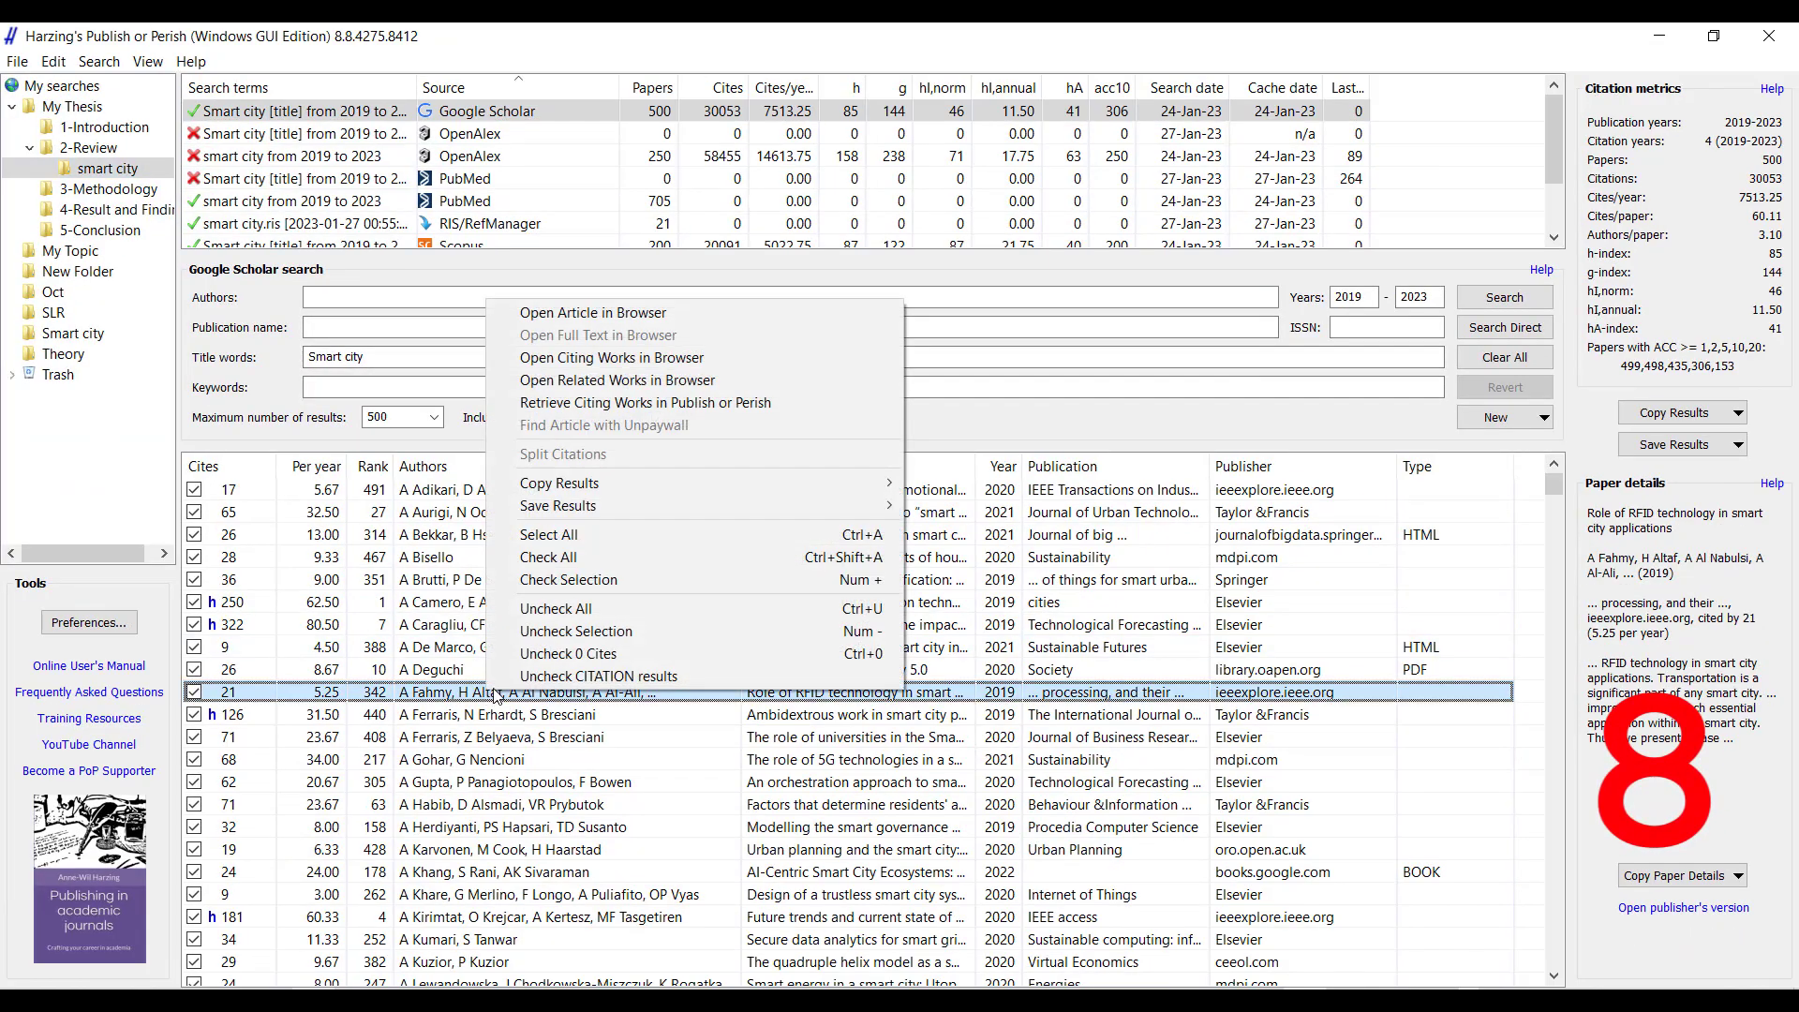
pyautogui.click(655, 540)
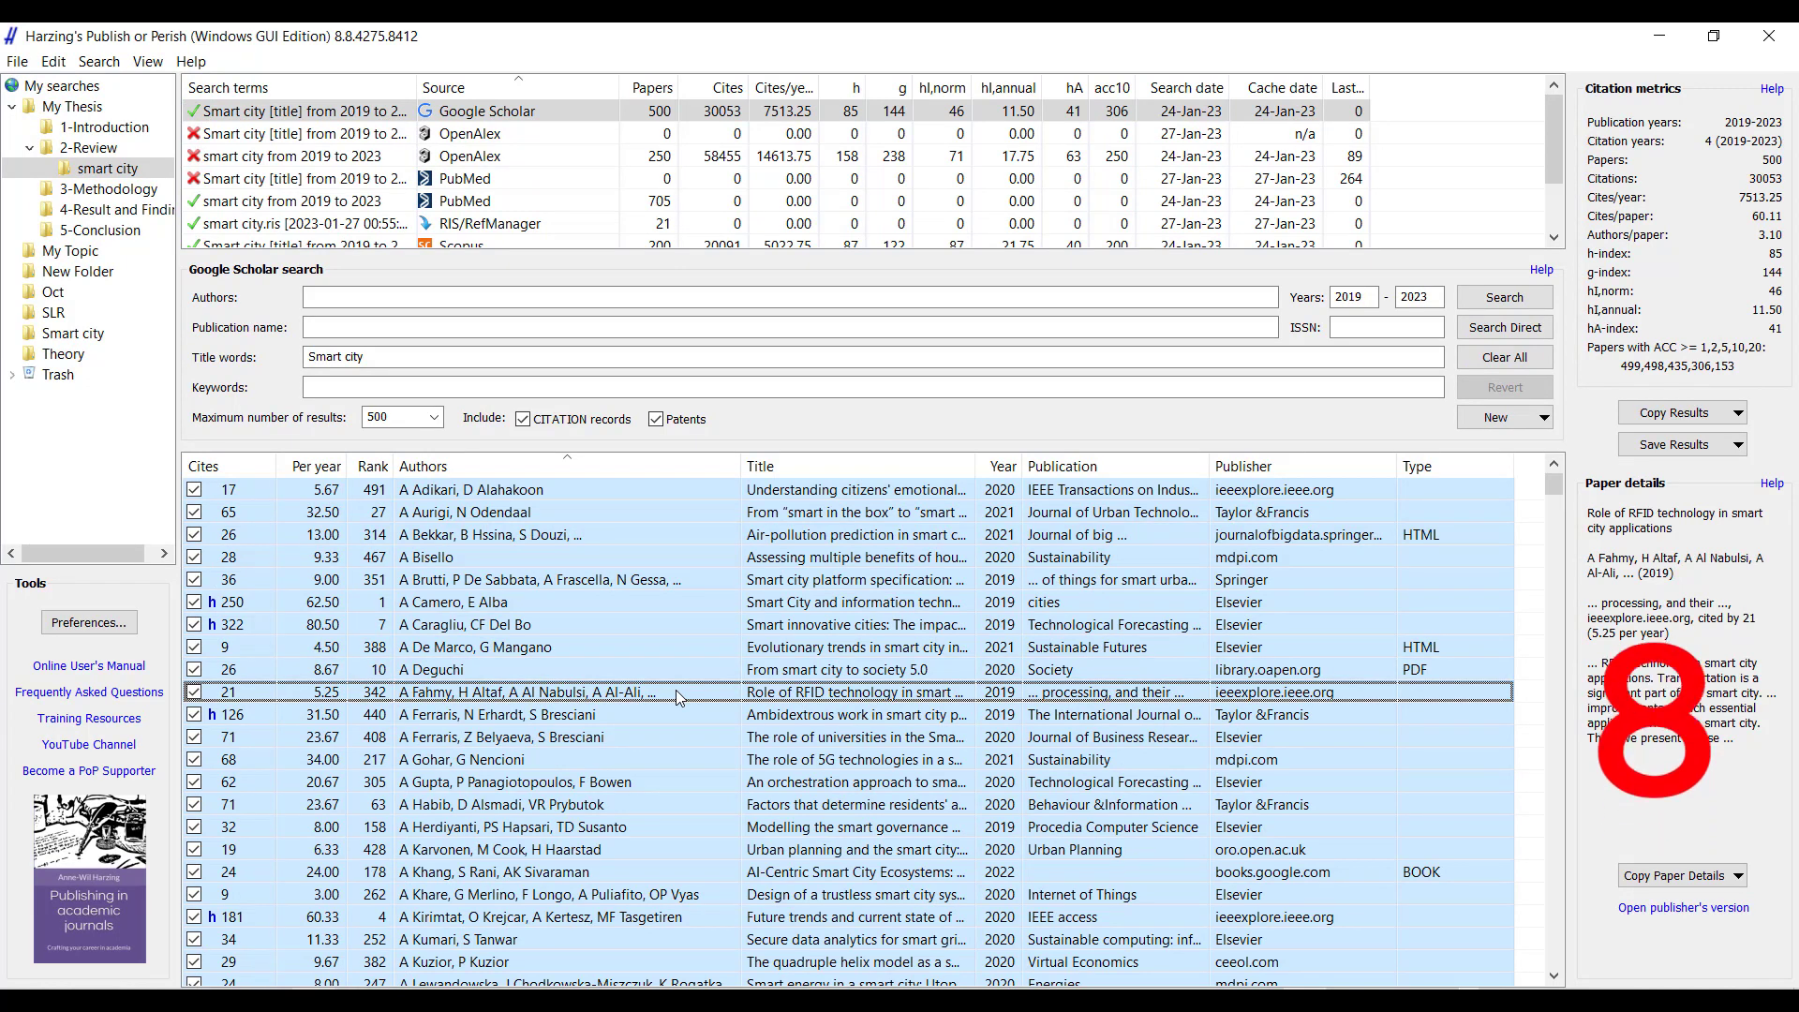
pyautogui.rightClick(679, 634)
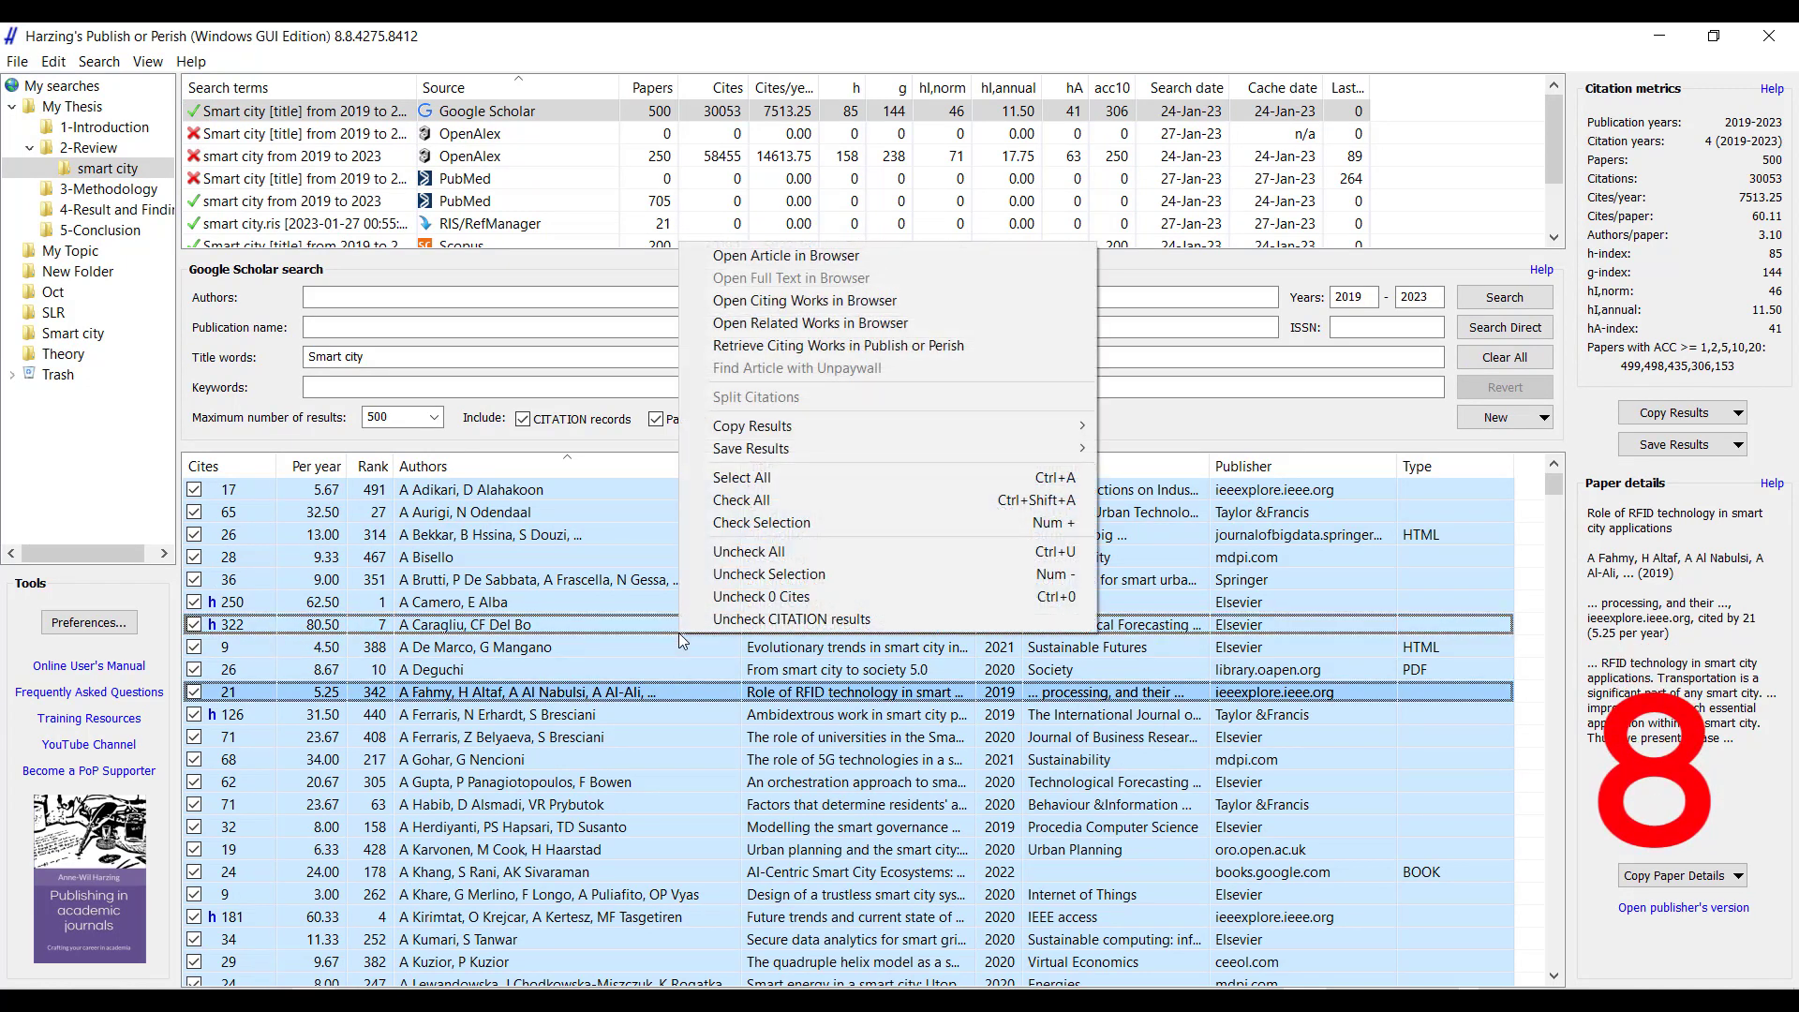
pyautogui.moveTo(866, 449)
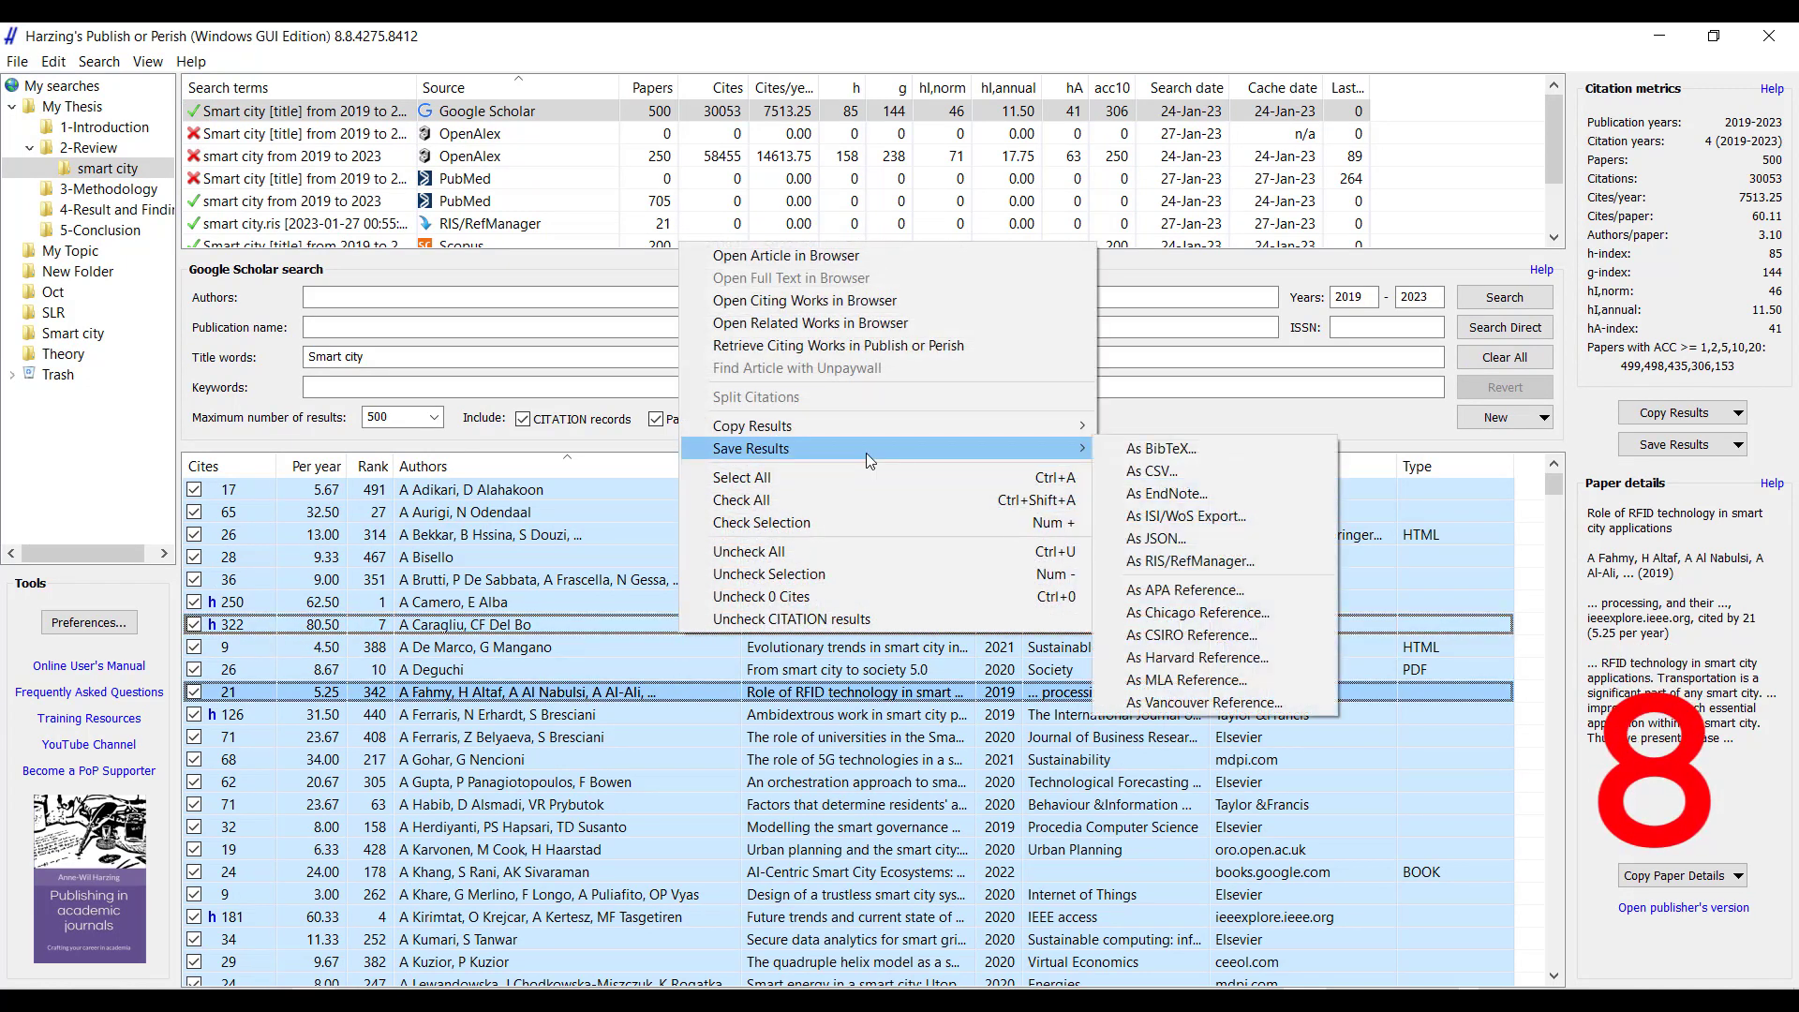
# Save the checked results to the desktop as GSC.csv
pyautogui.click(1167, 475)
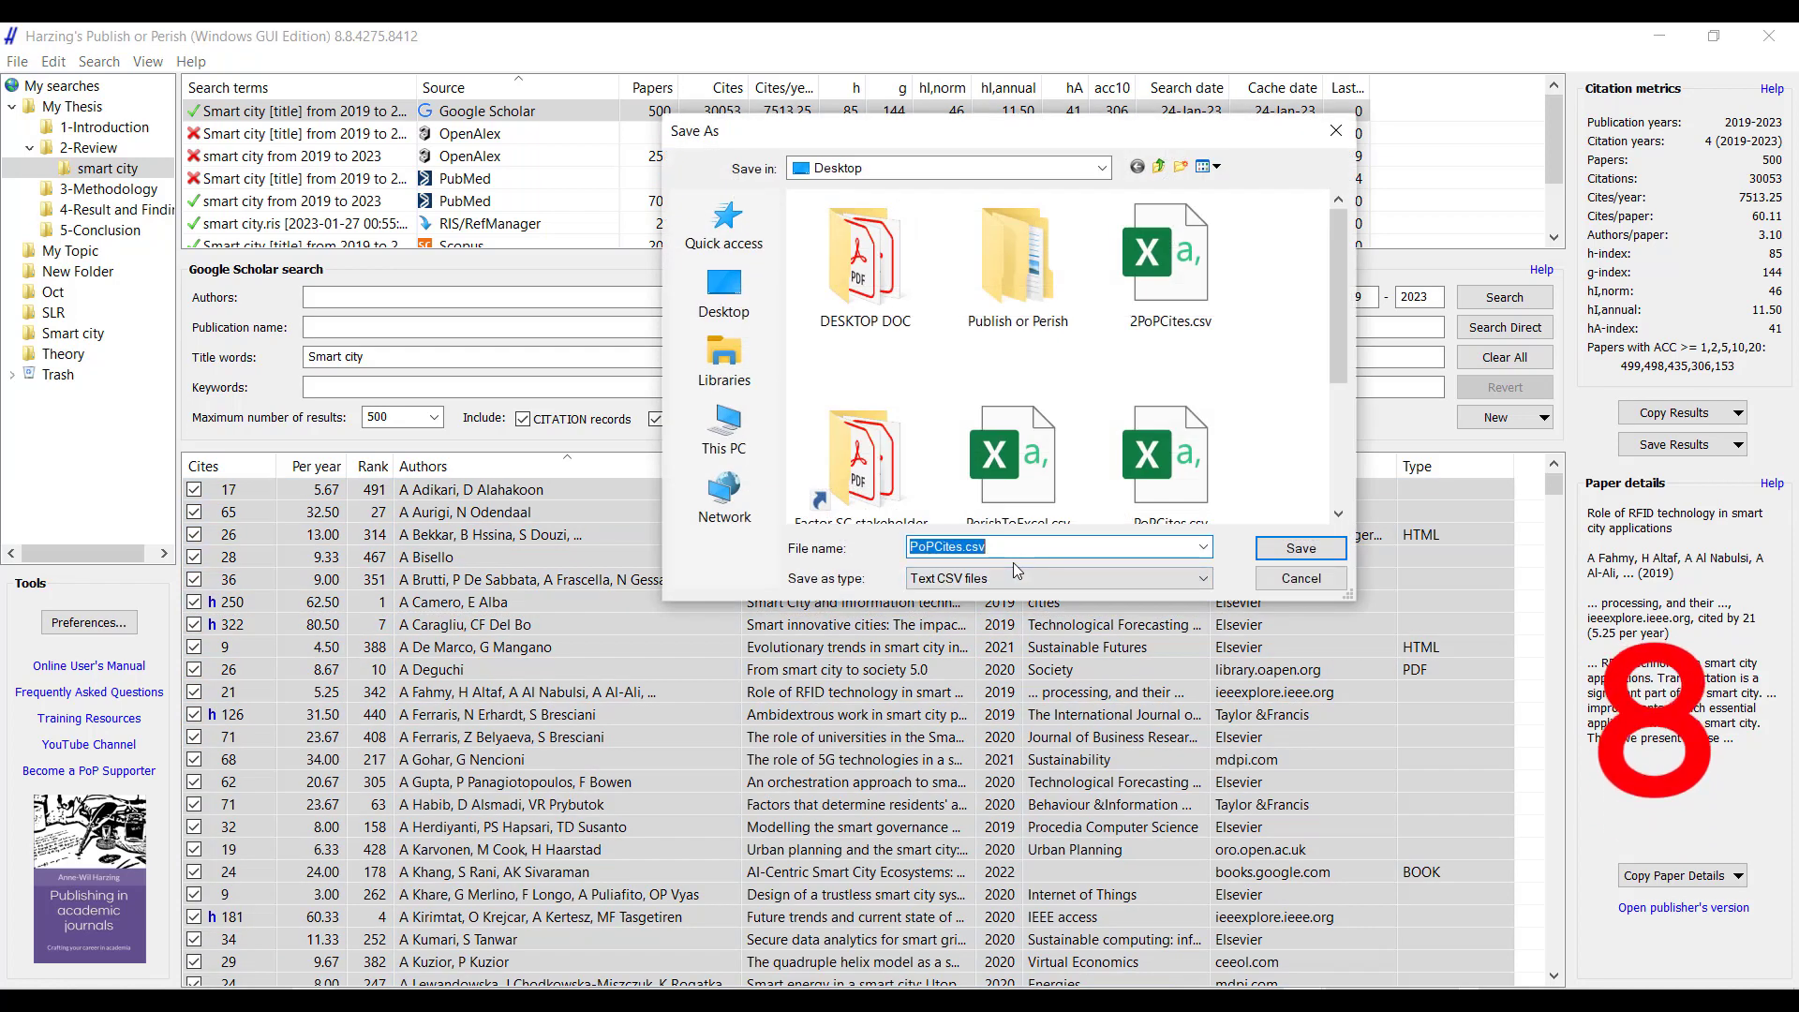
pyautogui.write('GSC')
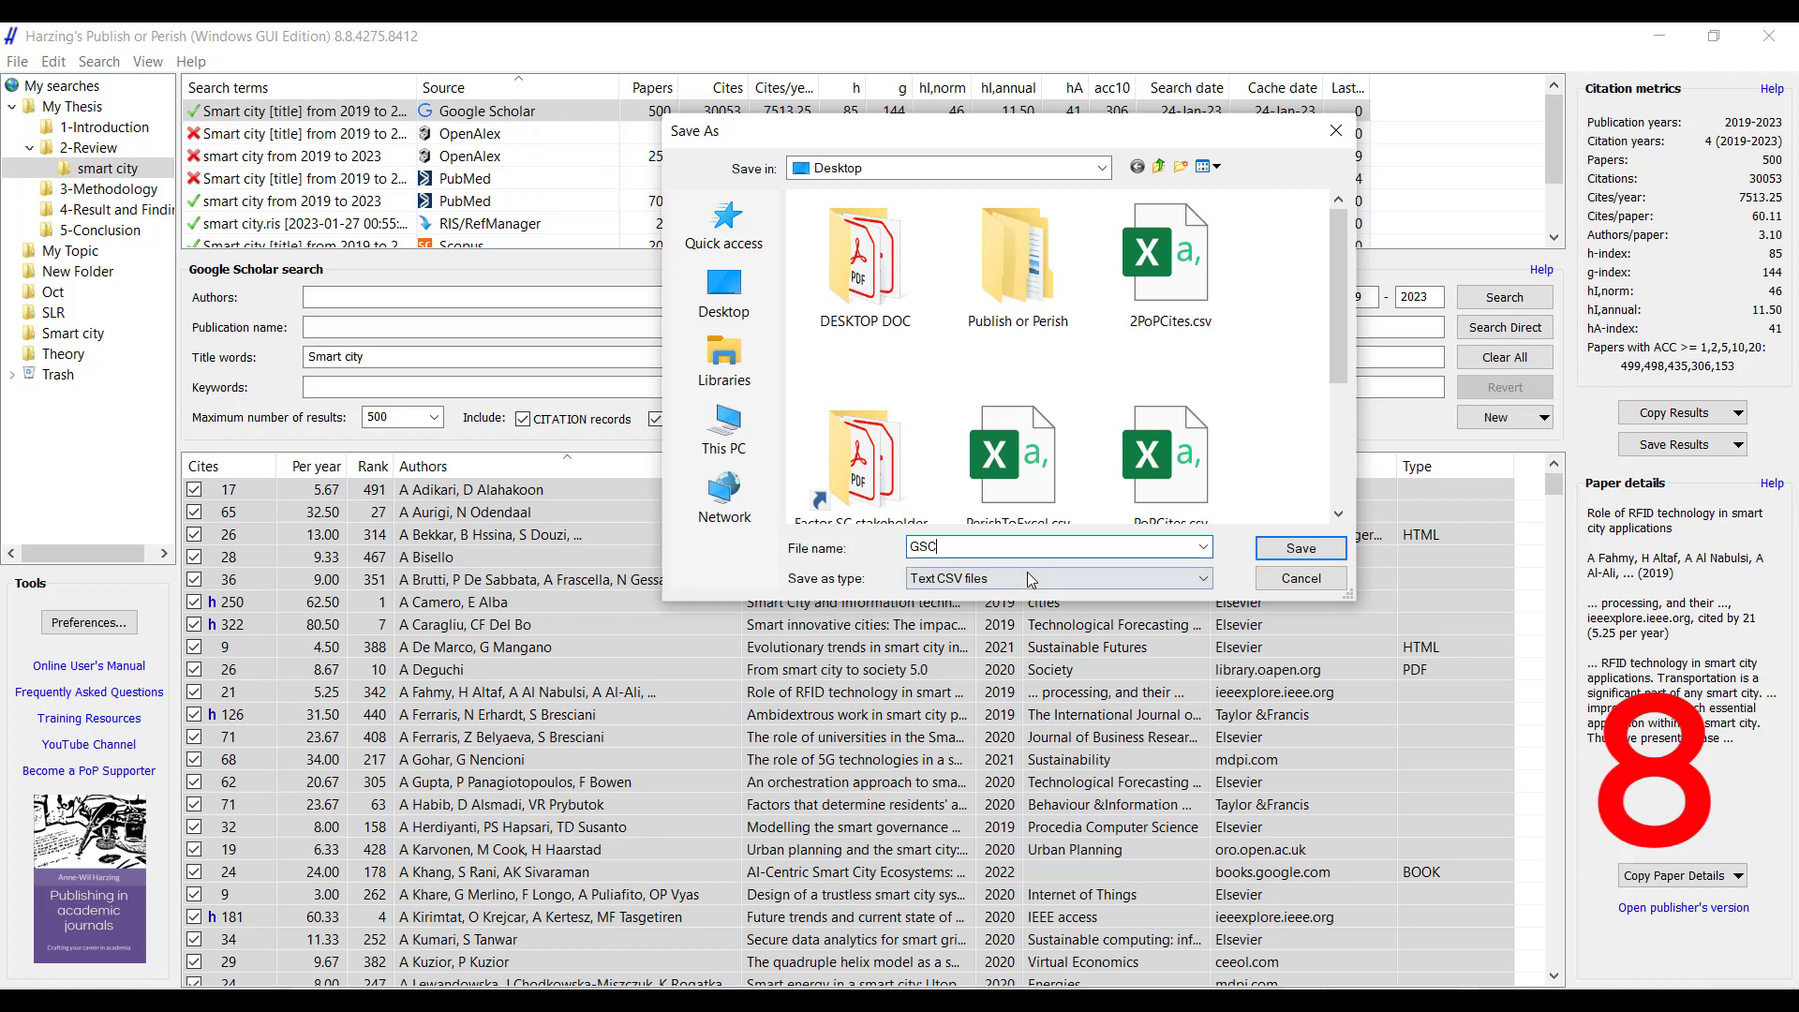
pyautogui.click(1303, 549)
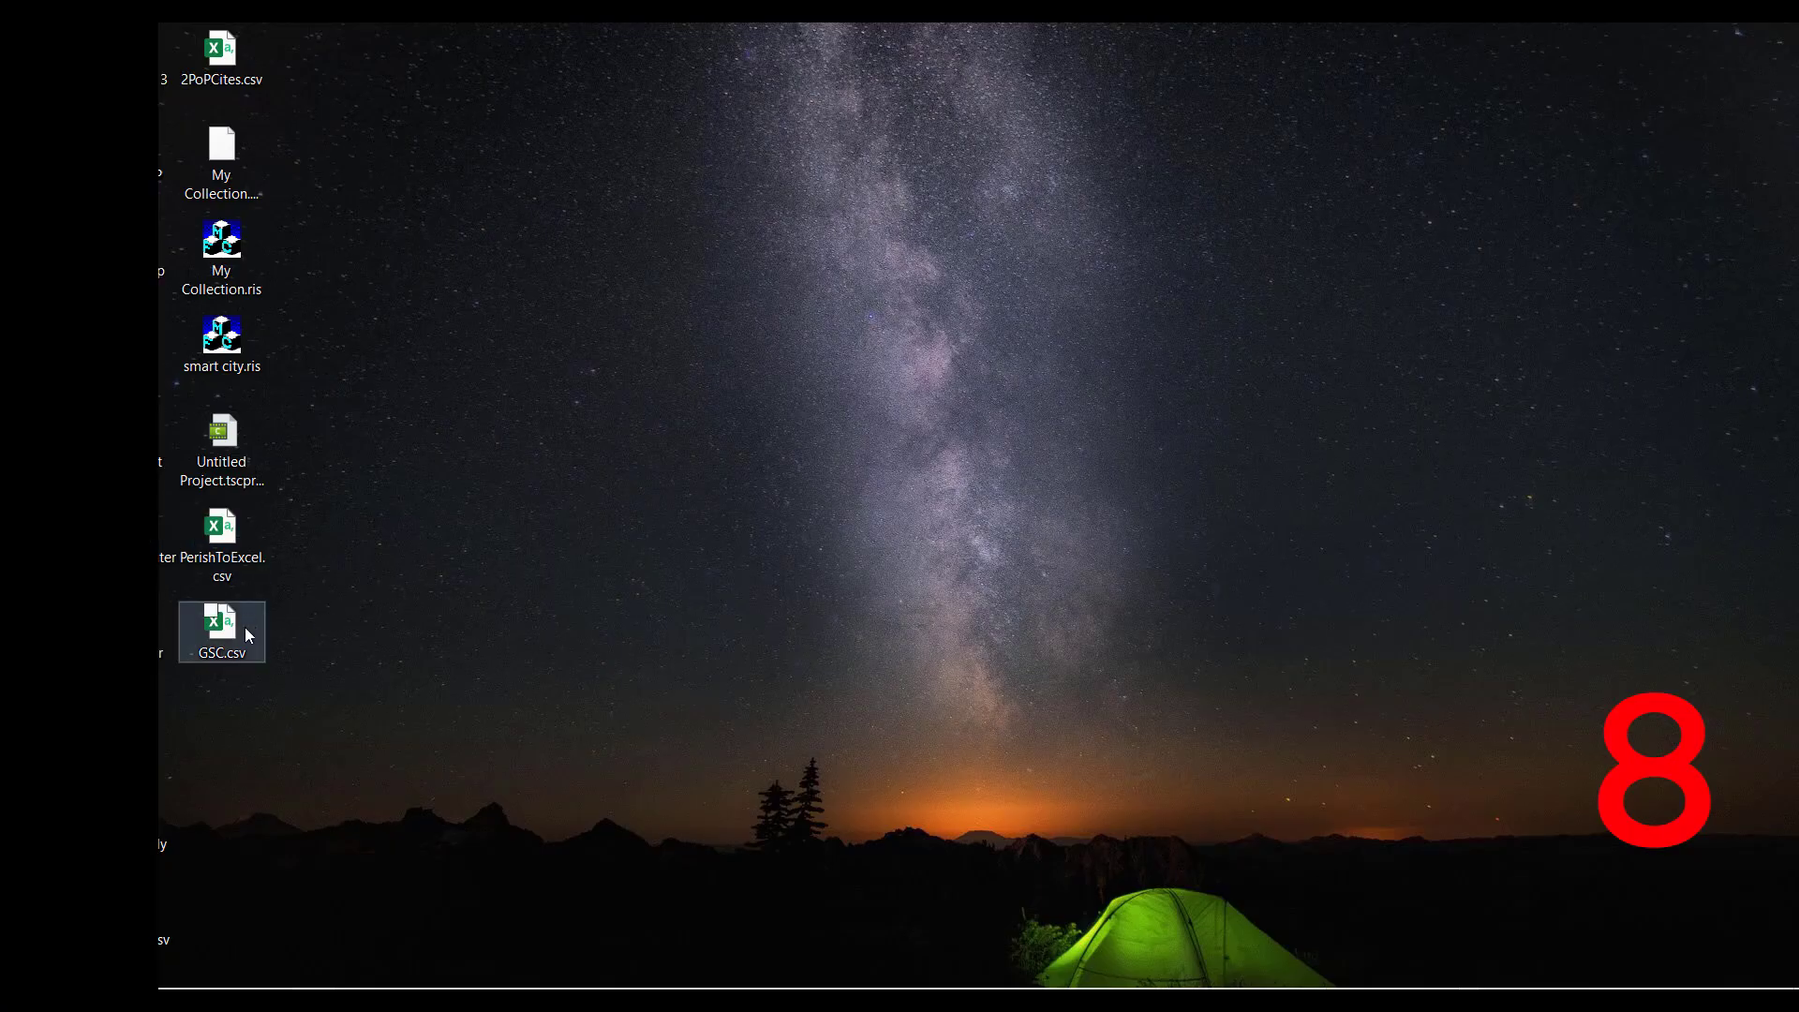
# Open GSC.csv from the desktop, dismiss the NVivo Invalid License dialog and inspect cell C8
pyautogui.click(200, 642)
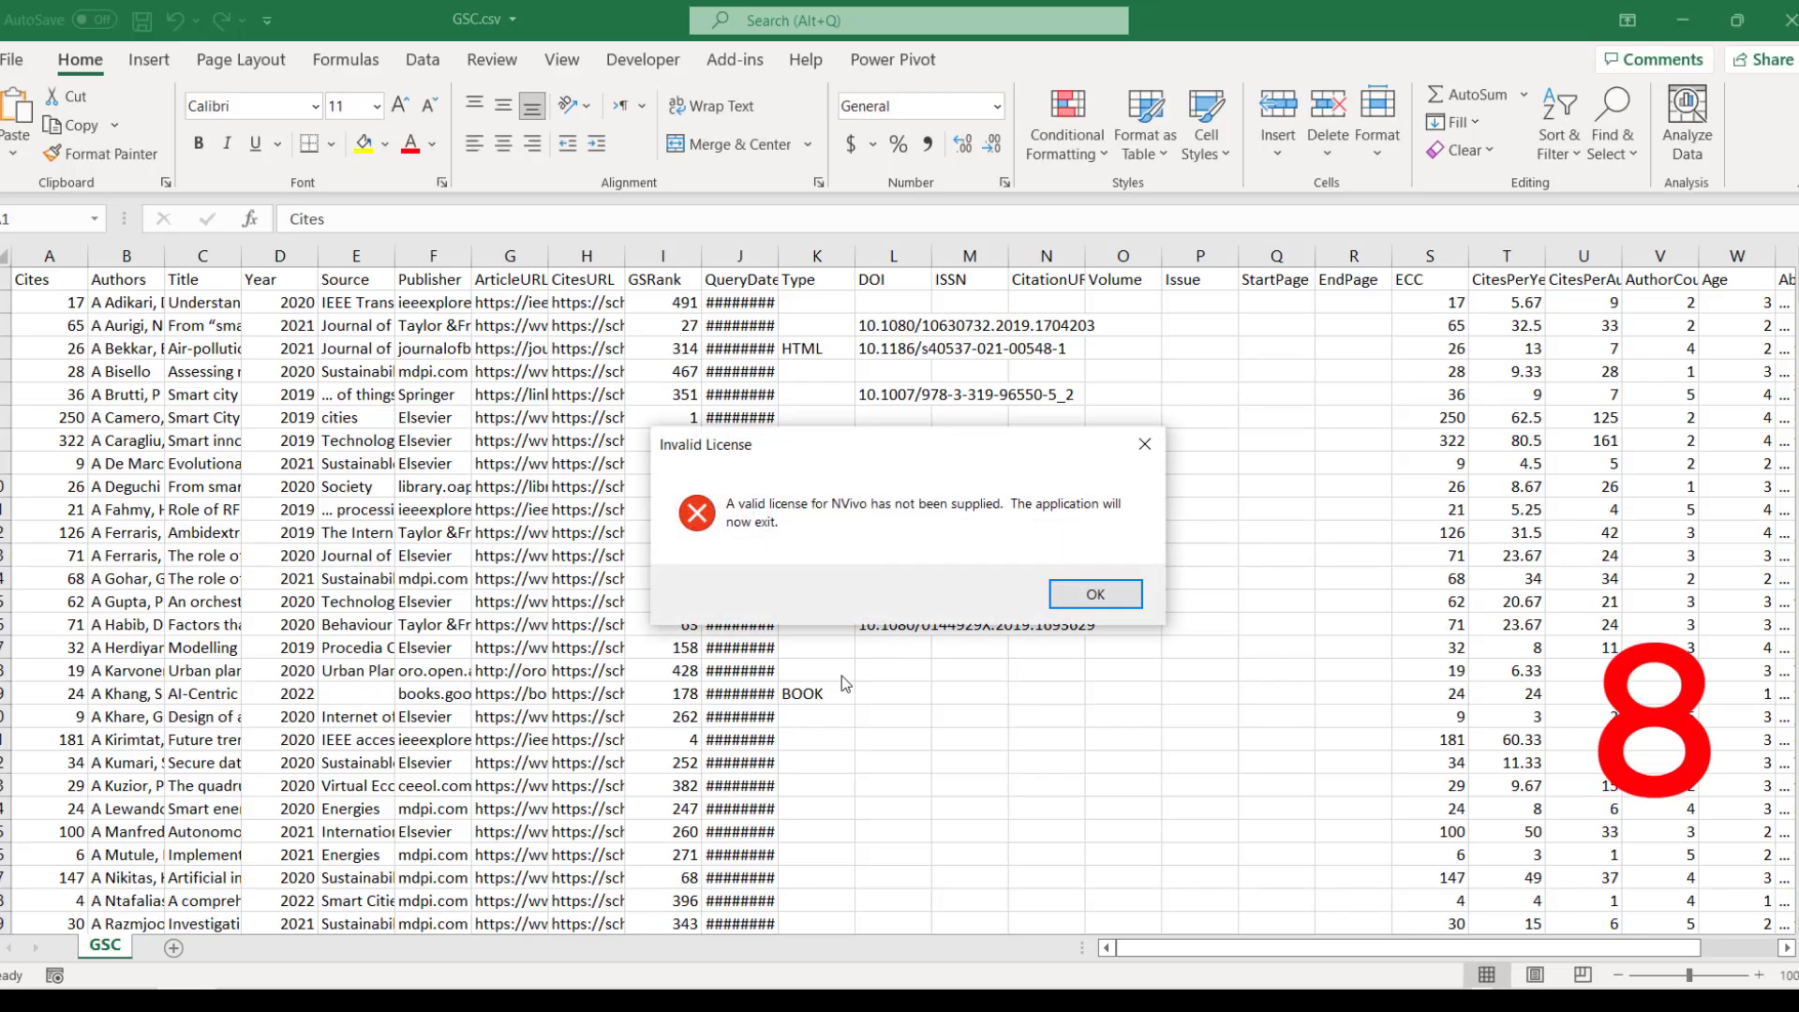
pyautogui.click(1095, 594)
pyautogui.click(442, 625)
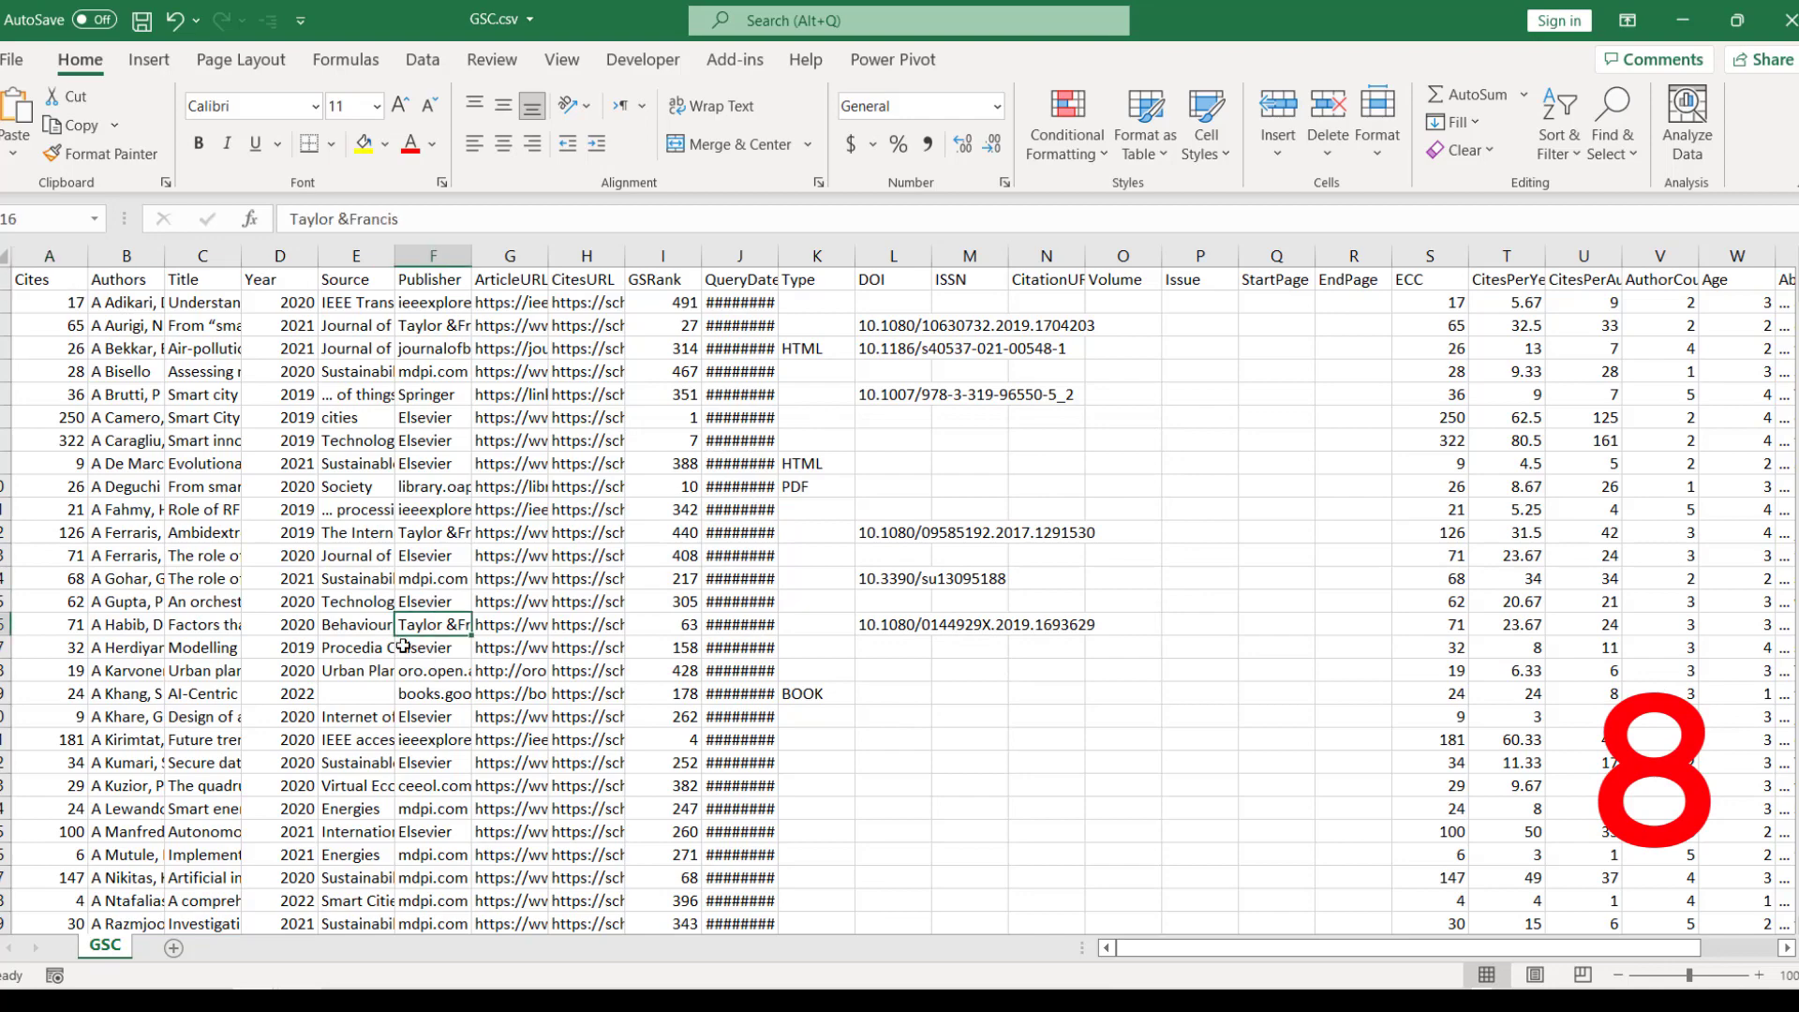
pyautogui.scroll(-1, 312, 559)
pyautogui.scroll(1, 313, 560)
pyautogui.scroll(-3, 312, 560)
pyautogui.scroll(3, 313, 559)
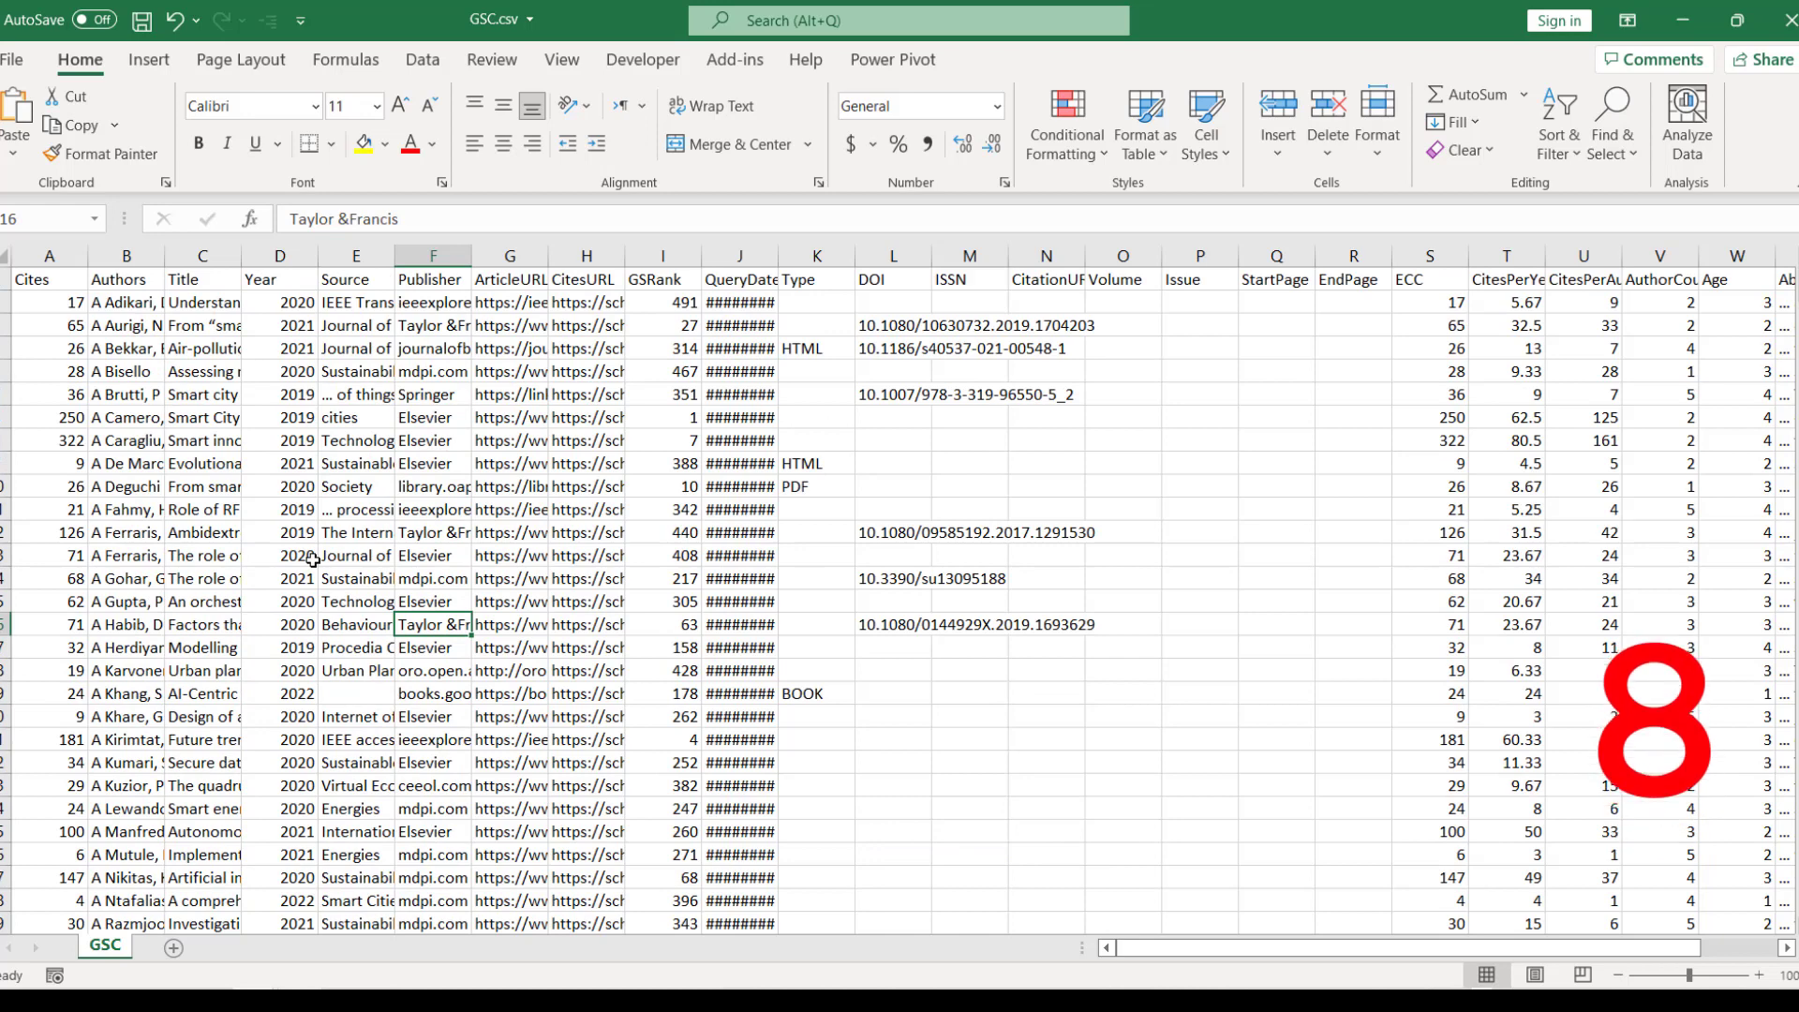
pyautogui.click(203, 440)
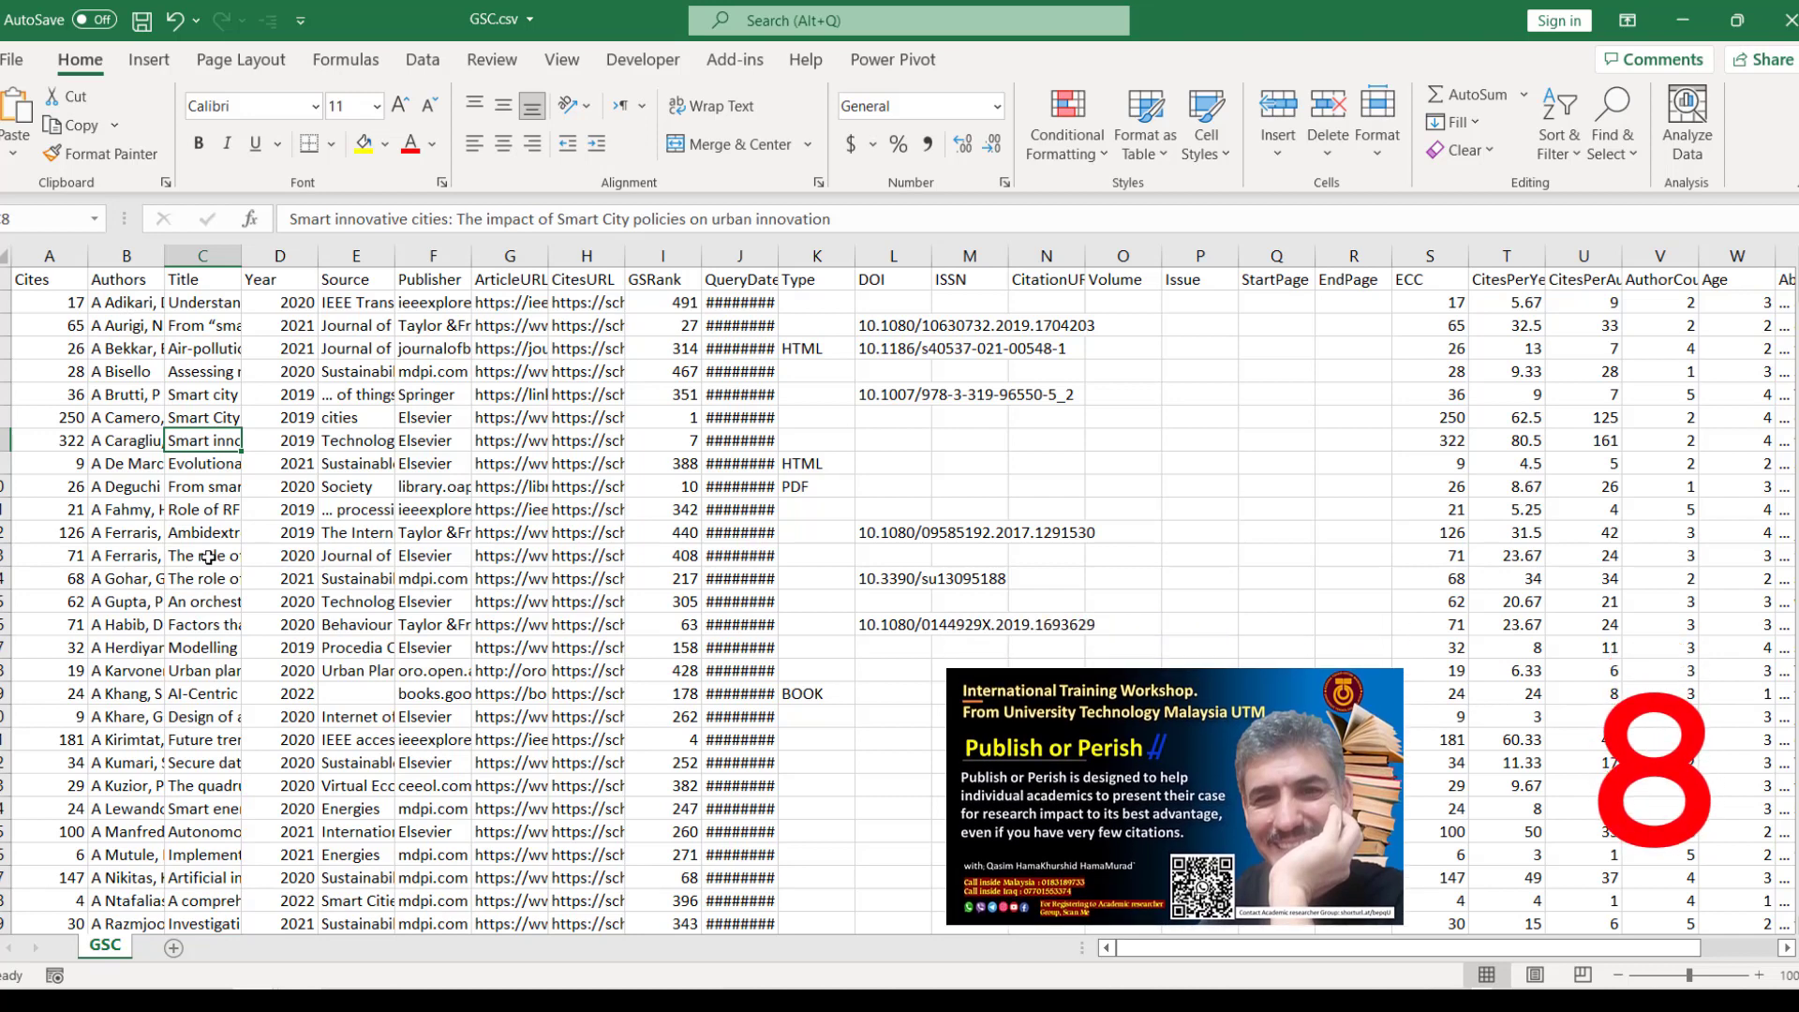
# Create a PivotChart from the Cites data on a new worksheet
pyautogui.click(50, 290)
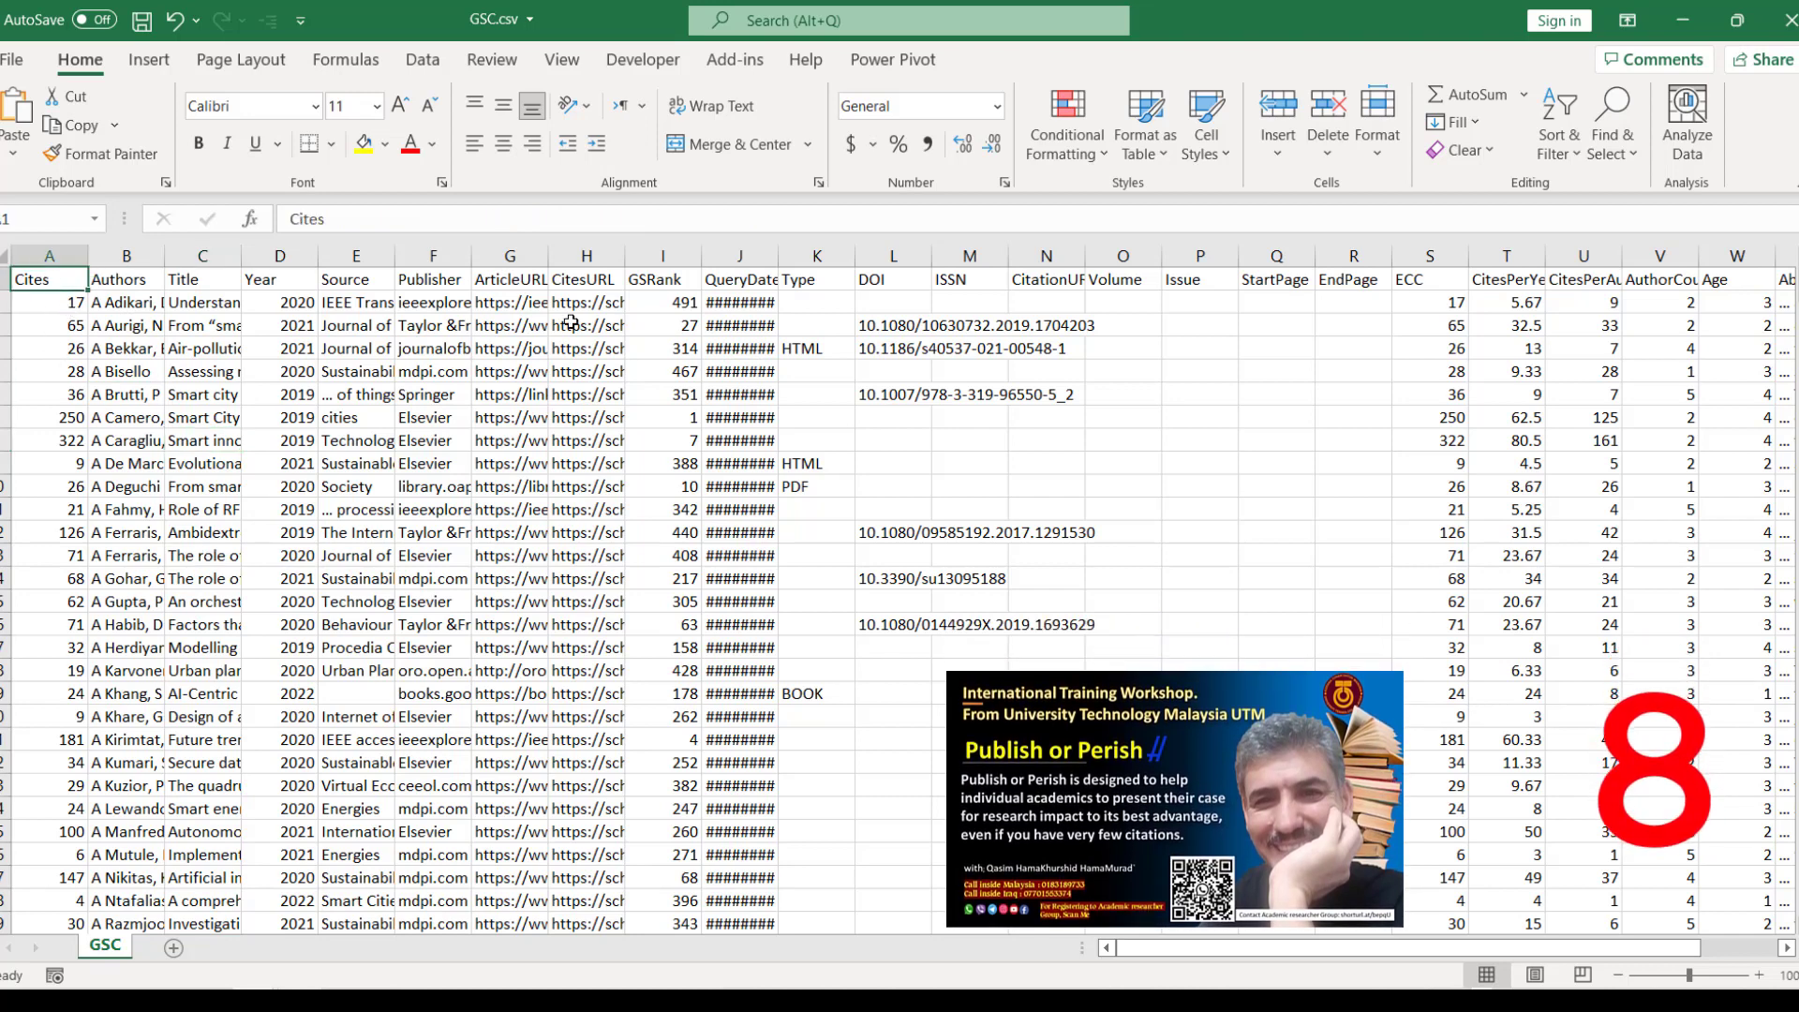
pyautogui.click(149, 59)
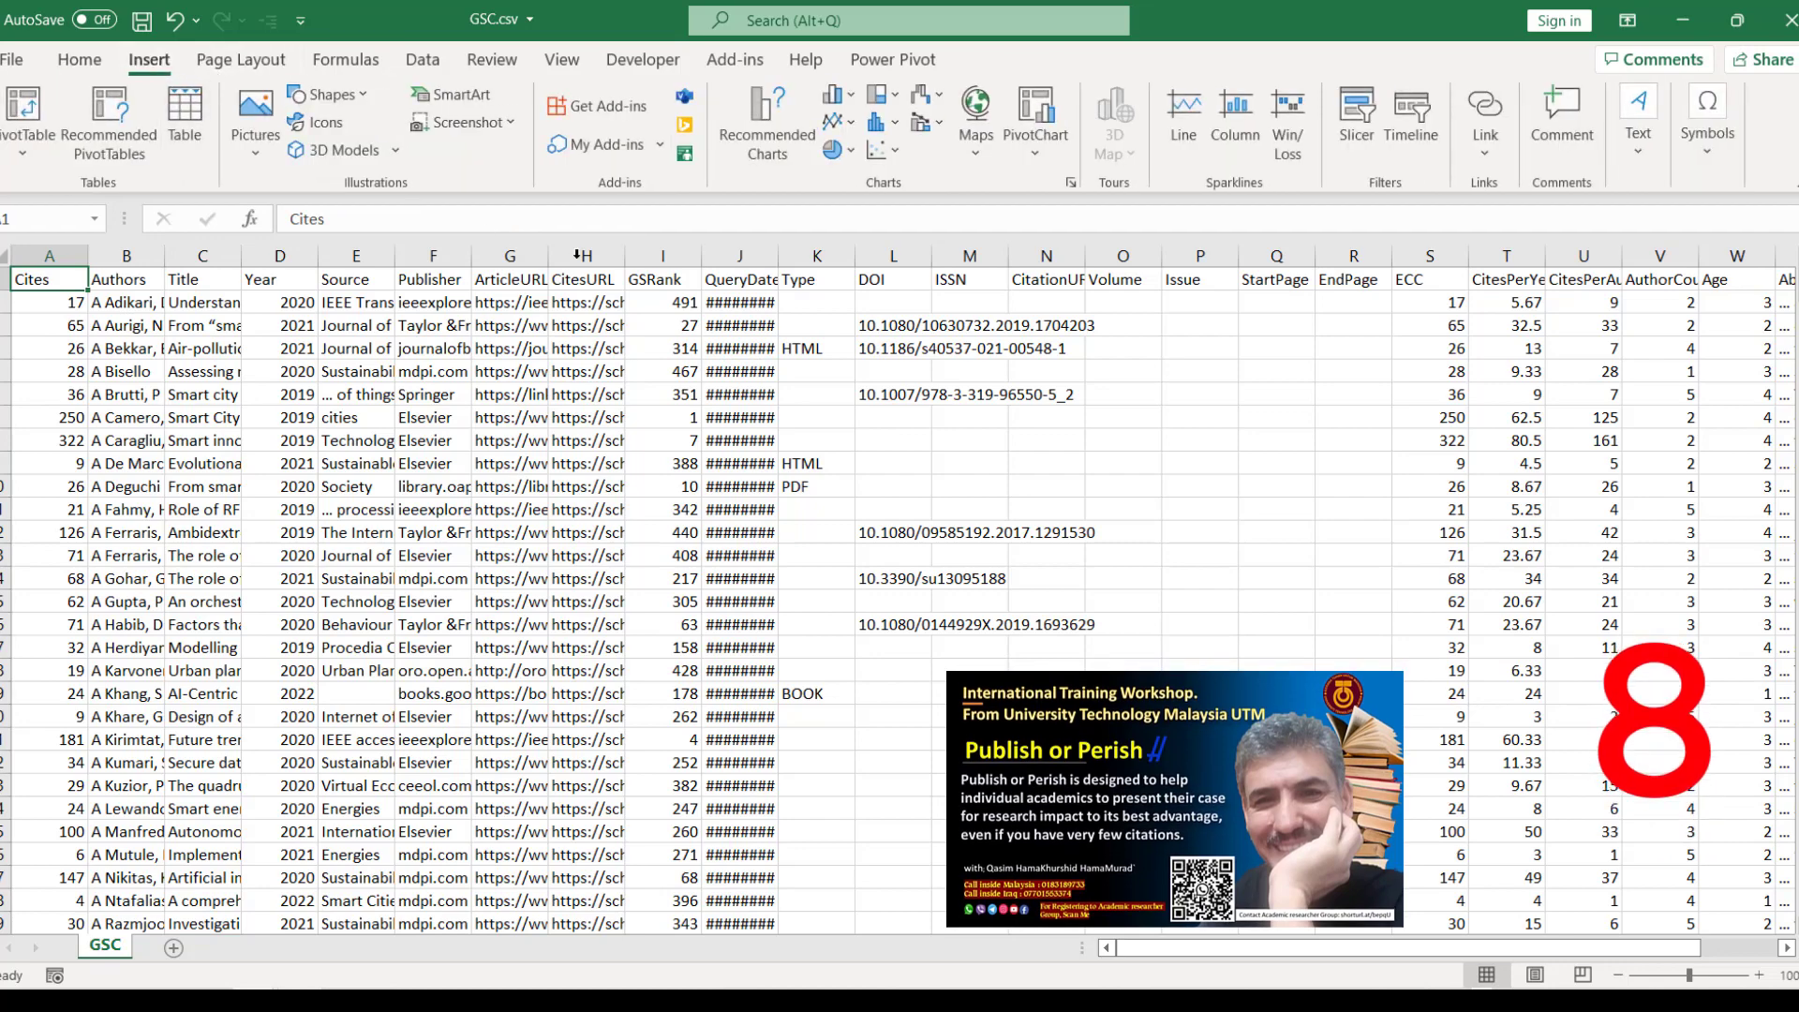
pyautogui.click(1037, 120)
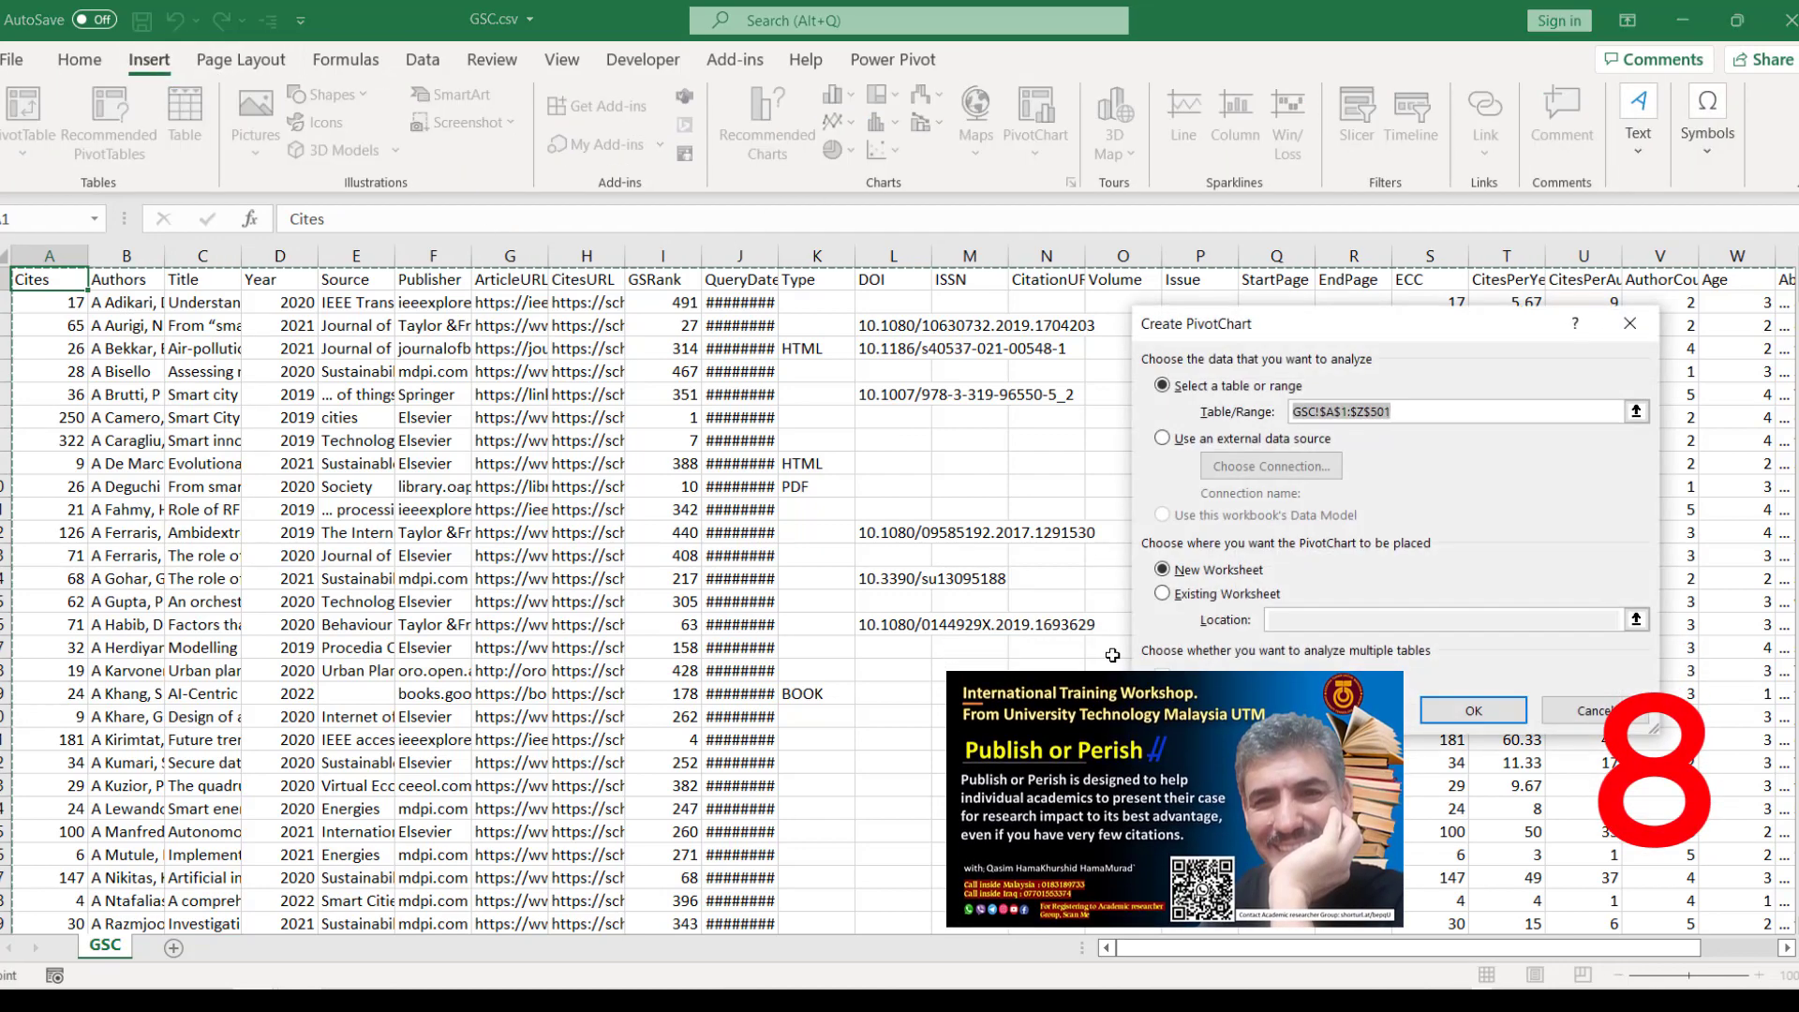
pyautogui.click(1465, 712)
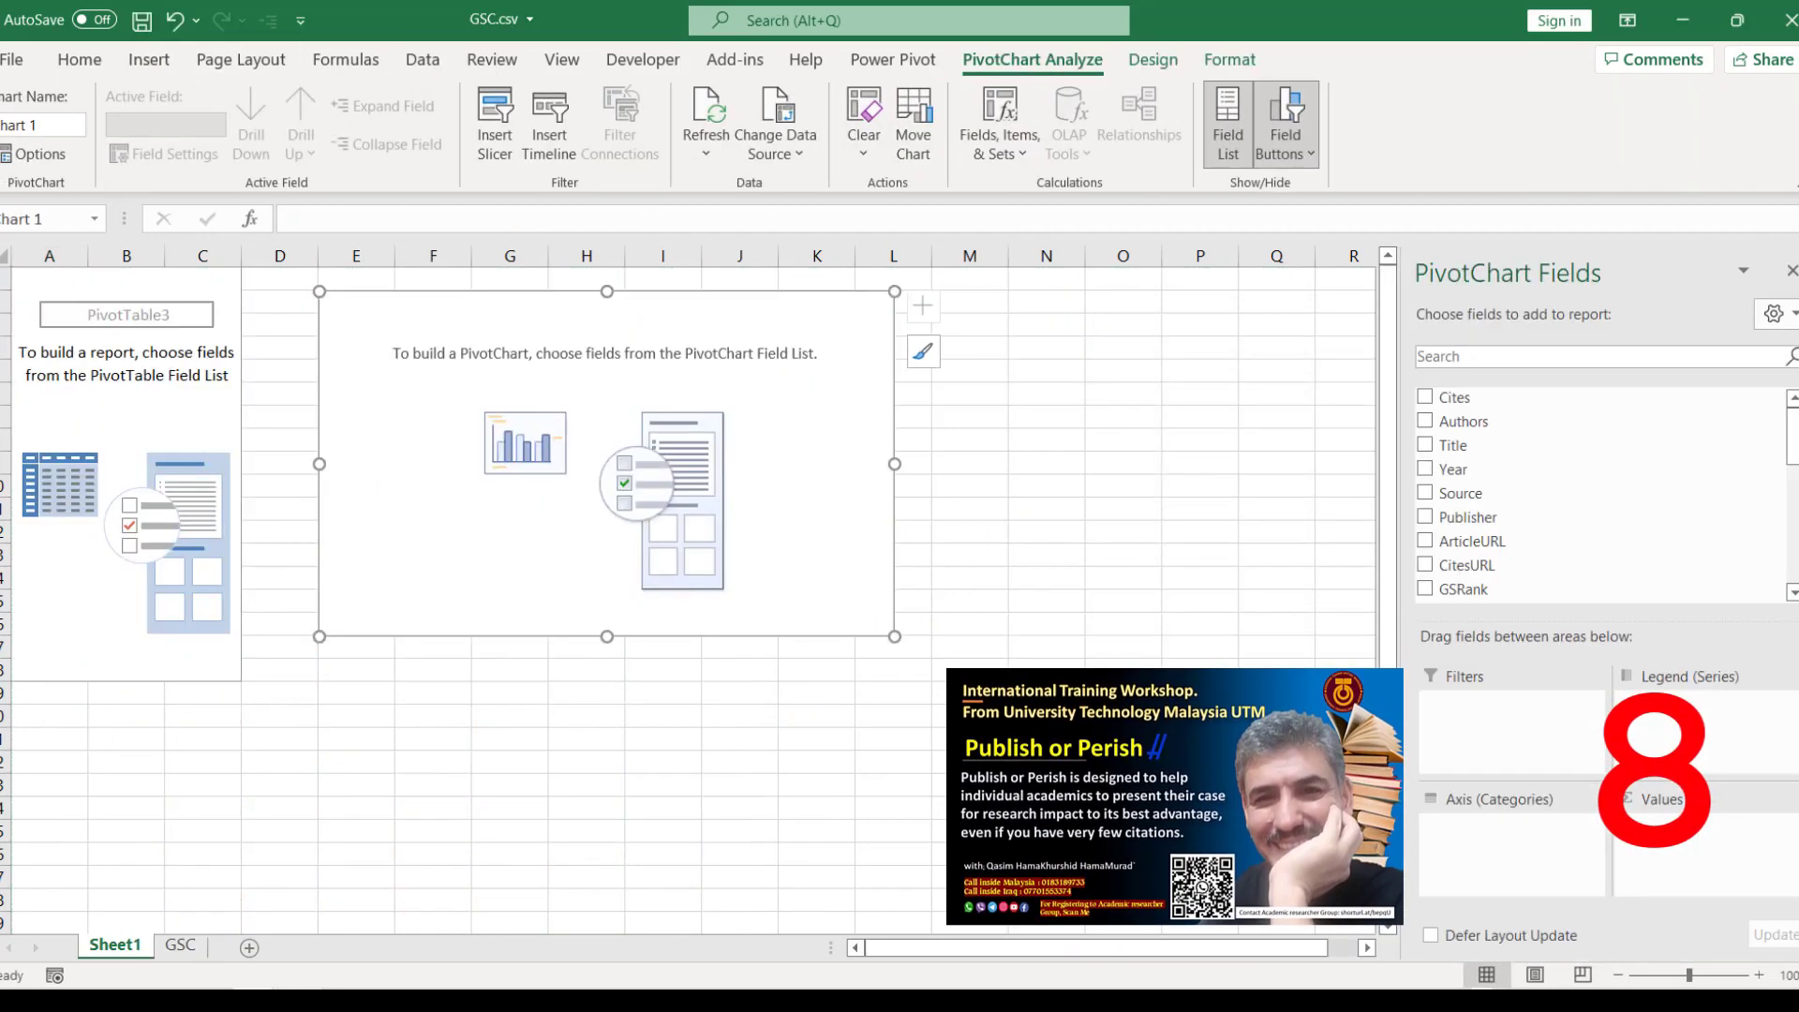
# Sum Cites as the values with Year as the axis categories, 2019–2023
pyautogui.moveTo(1465, 404); pyautogui.dragTo(1703, 851)
pyautogui.moveTo(1559, 795); pyautogui.dragTo(1659, 844)
pyautogui.moveTo(1454, 469)
pyautogui.mouseDown()
pyautogui.moveTo(1532, 848)
pyautogui.moveTo(1511, 833)
pyautogui.mouseUp()
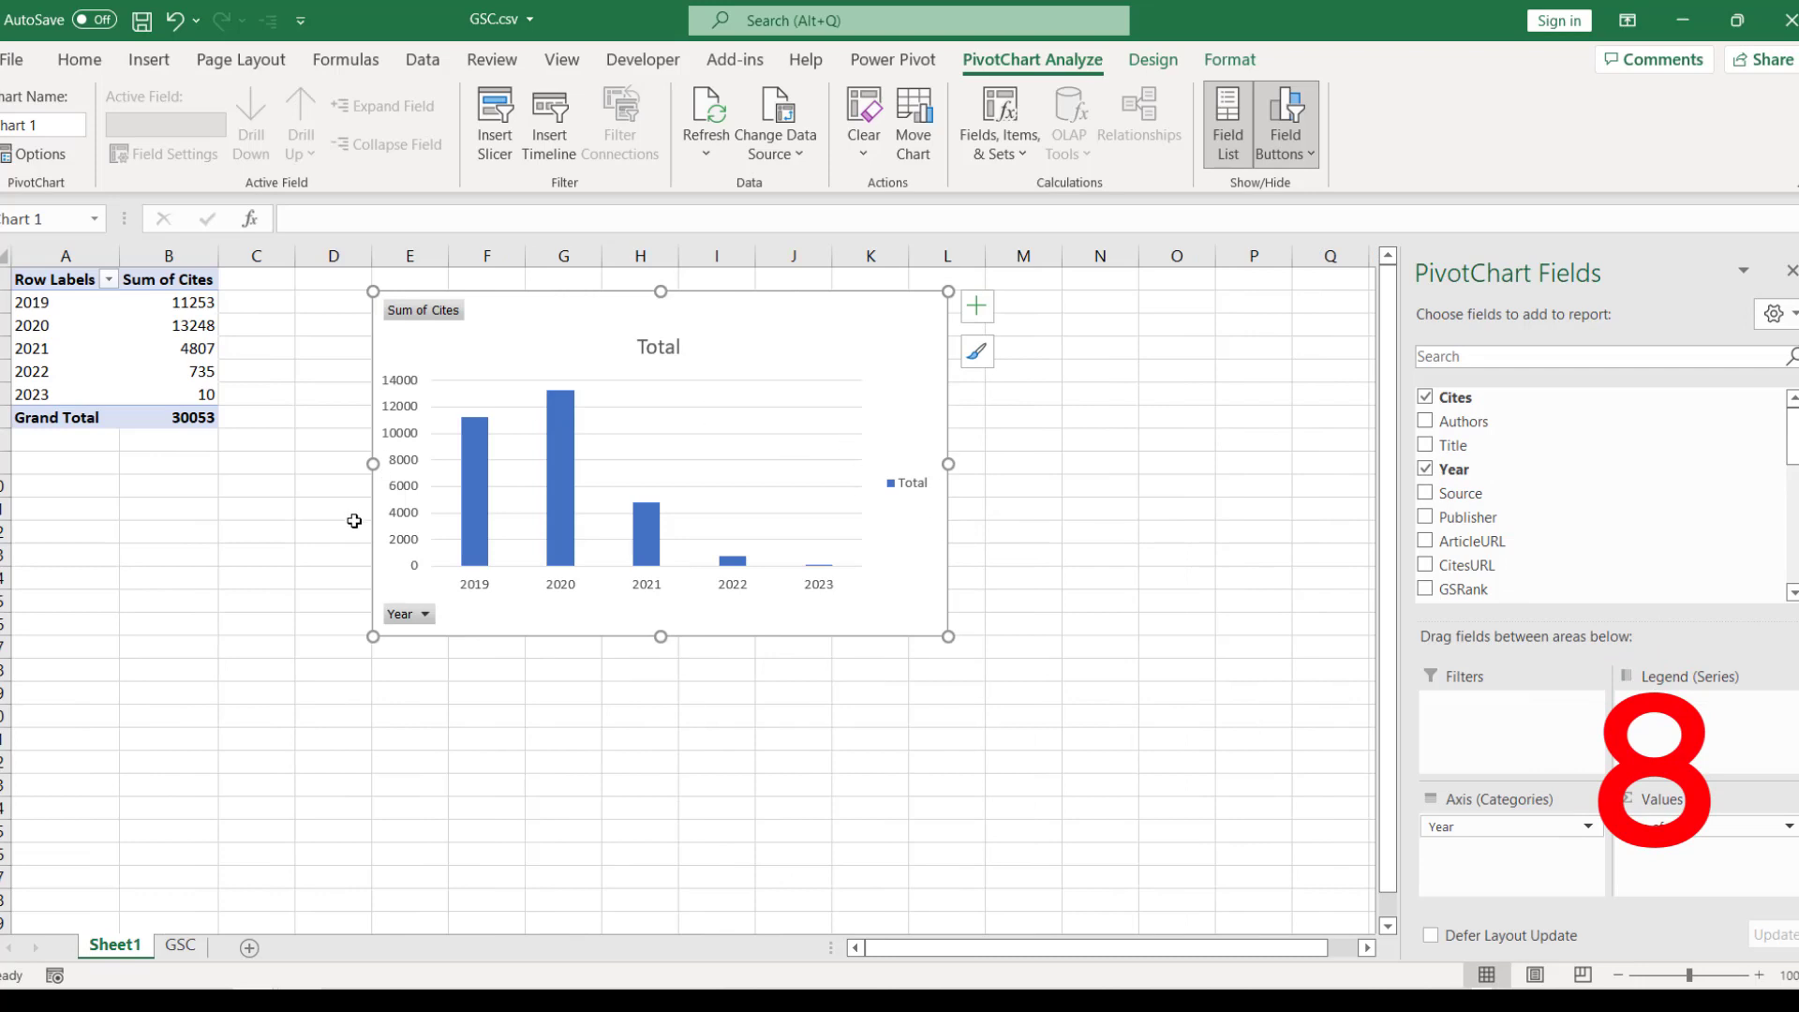